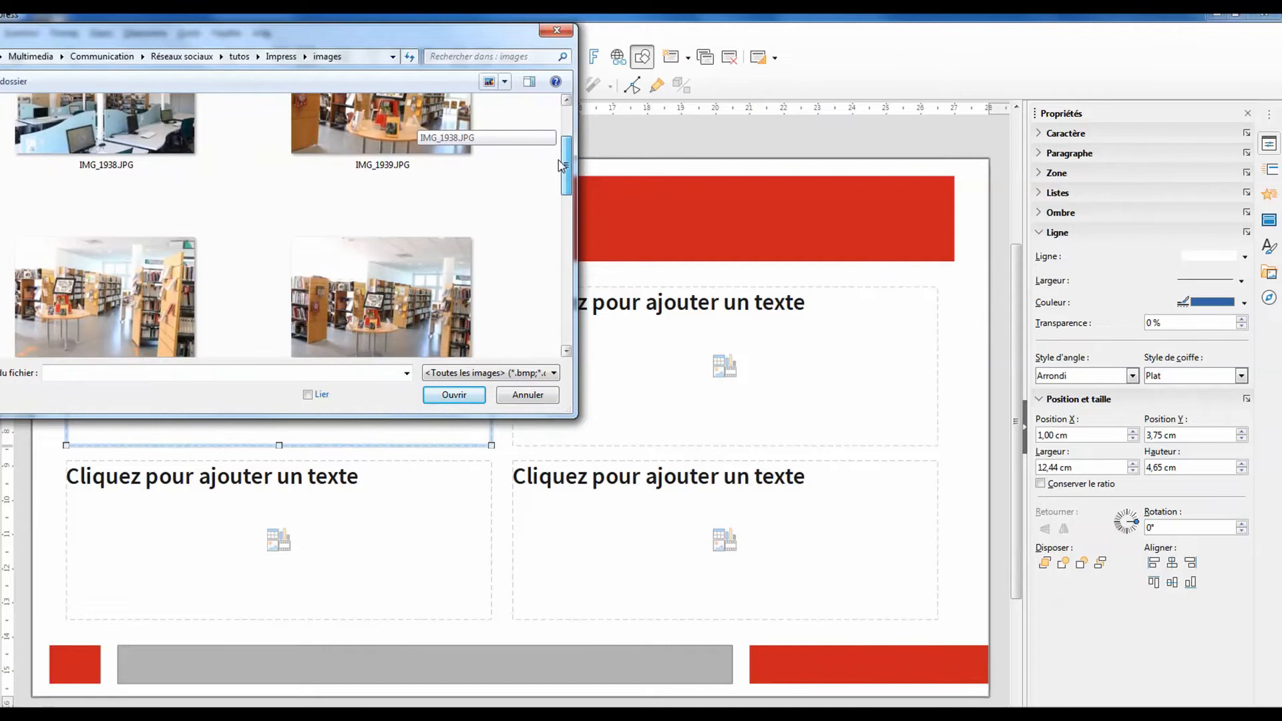
- Insert the image IMG_1941.JPG into the upper-left content placeholder of the "Les espaces" slide
scroll(561, 166, "down", 1)
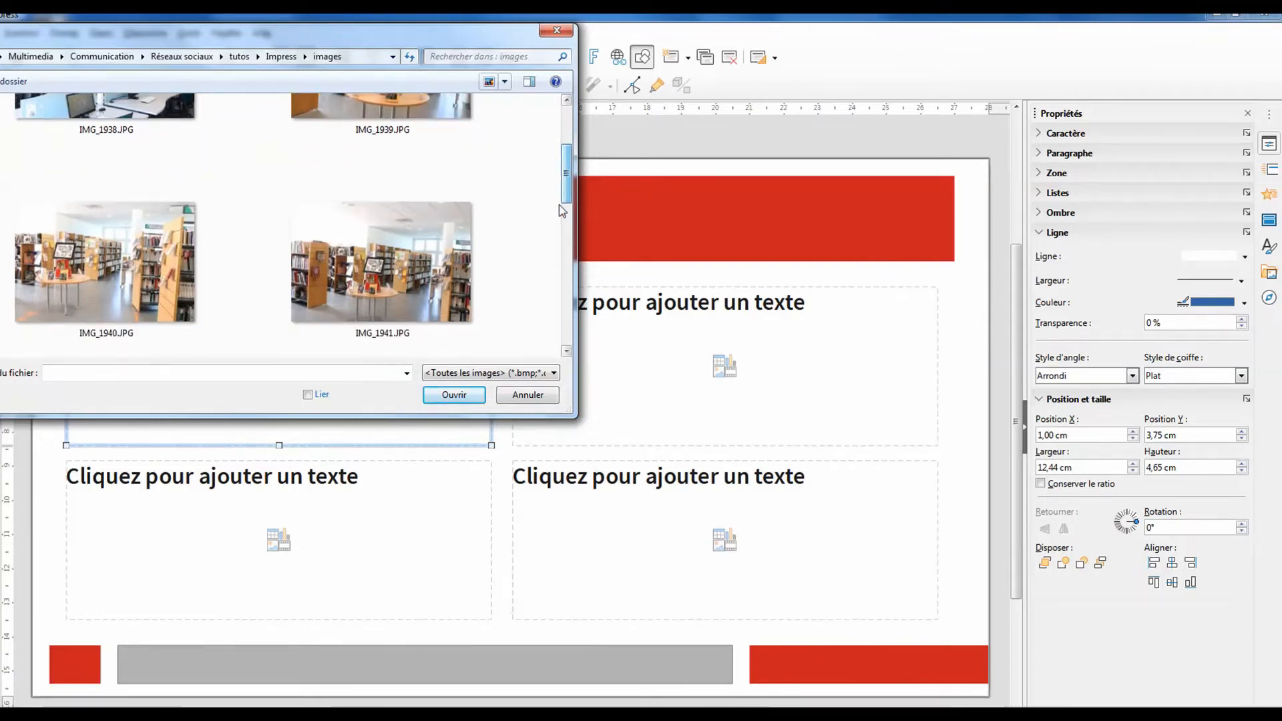
left_click(352, 270)
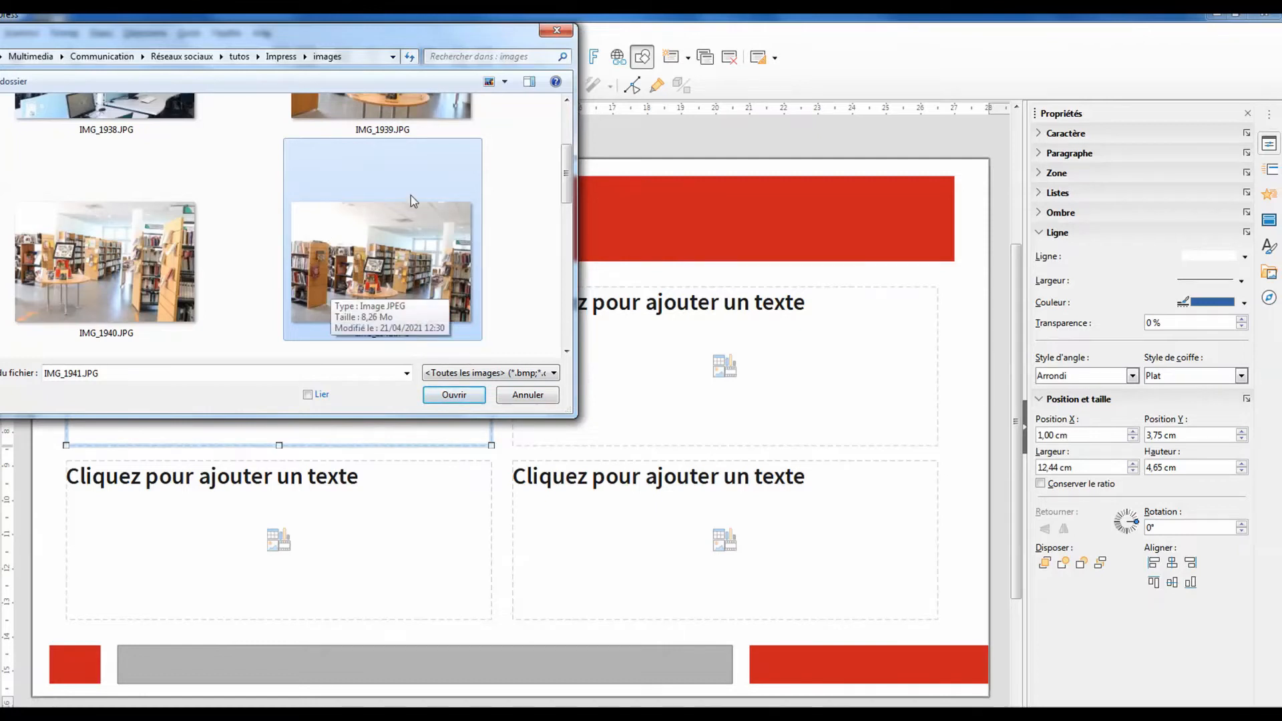
left_click(453, 395)
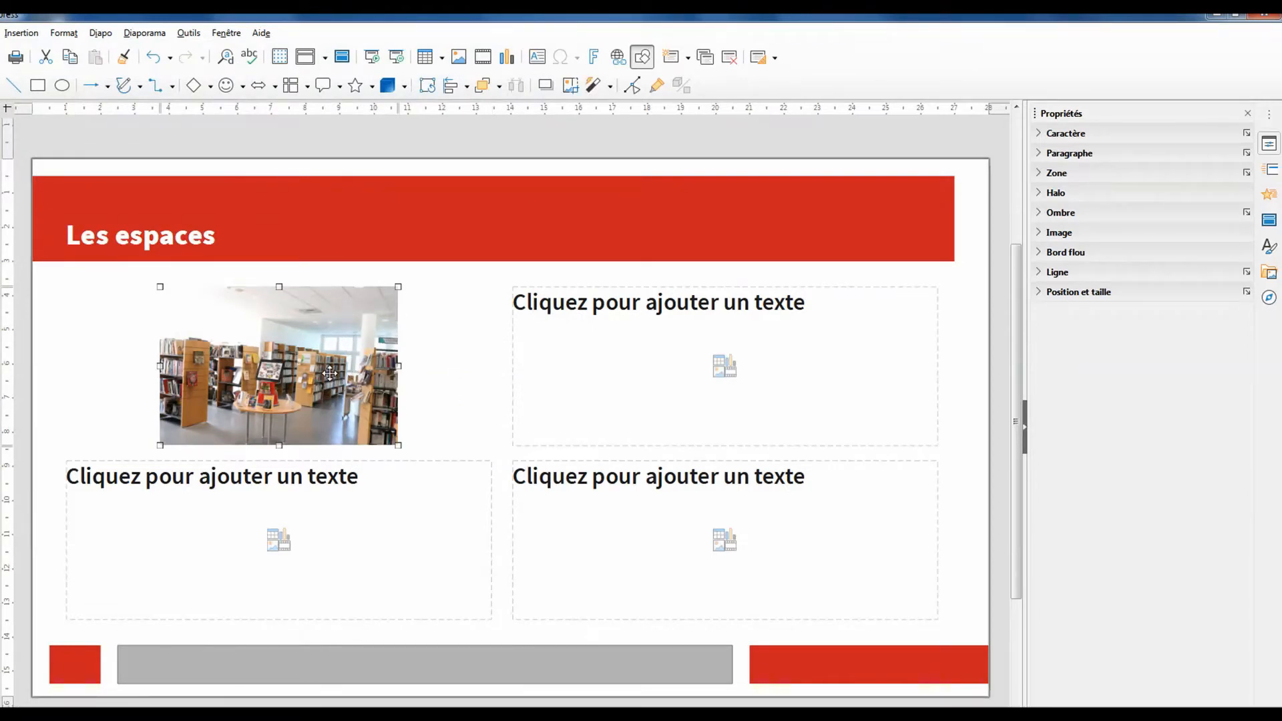
- Insert the image IMG_1943.JPG into the upper-right content placeholder of the slide
left_click(719, 372)
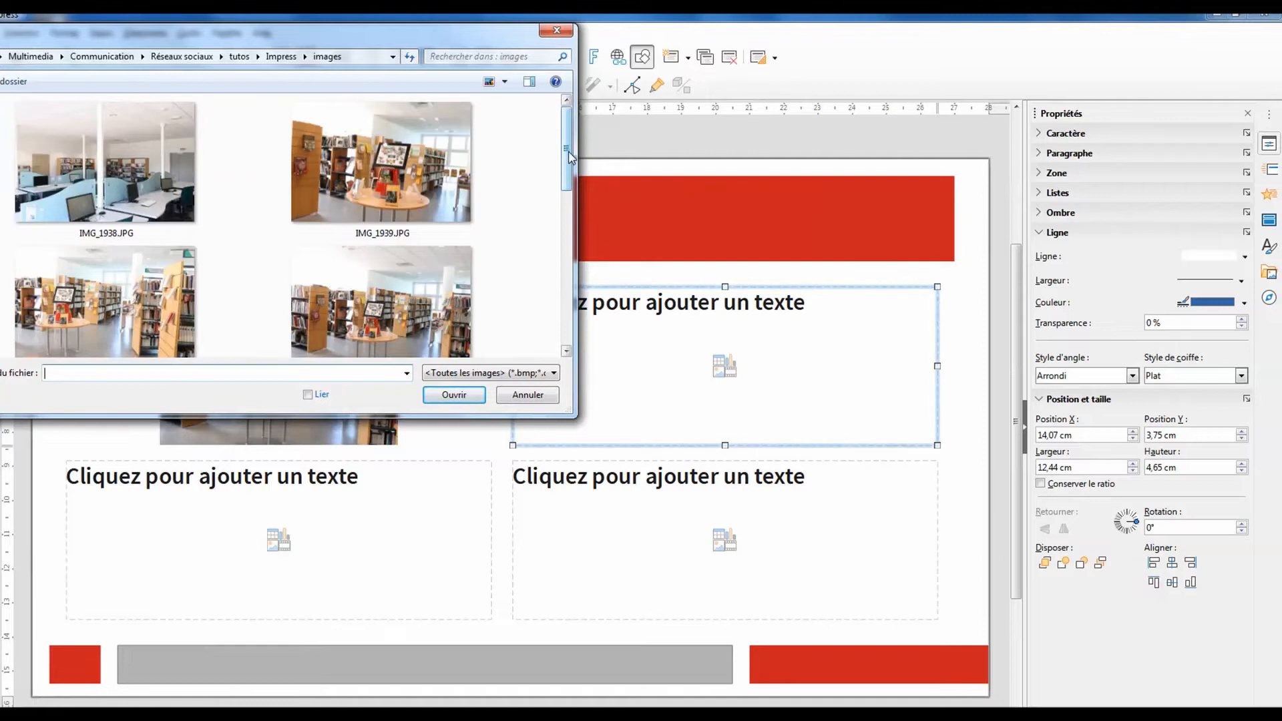
left_click_drag(569, 155, 554, 253)
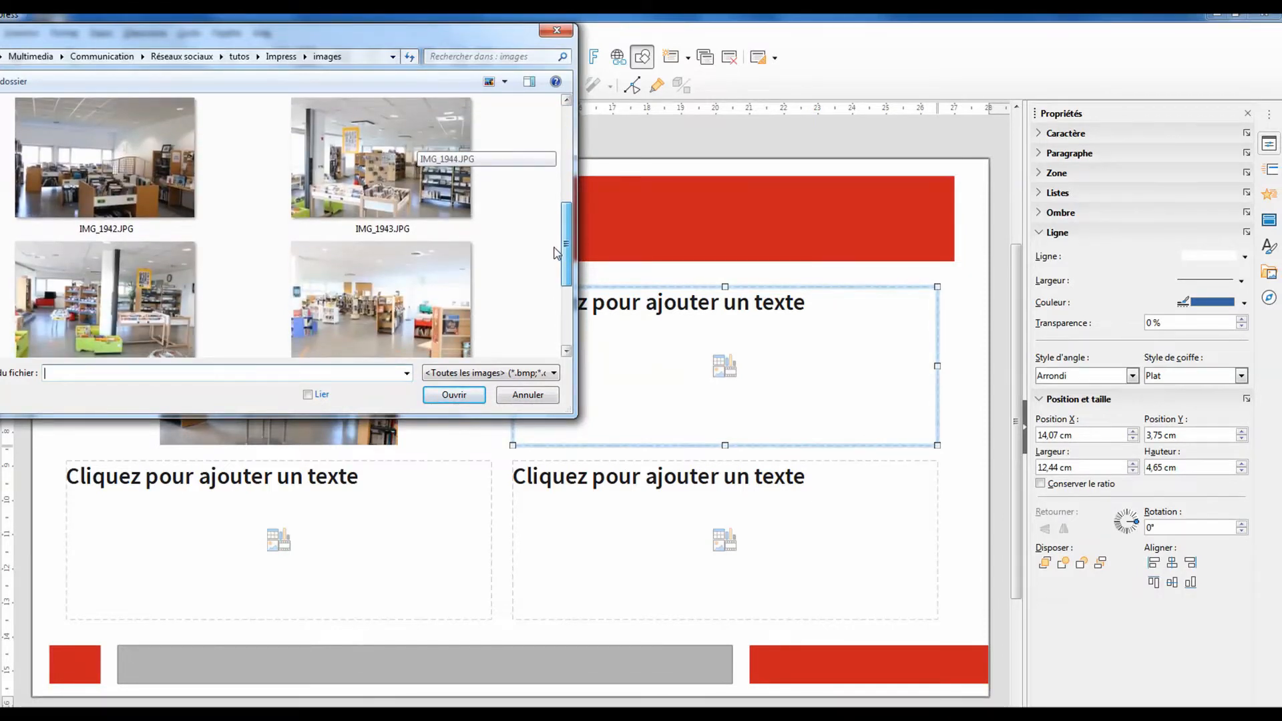
left_click(385, 193)
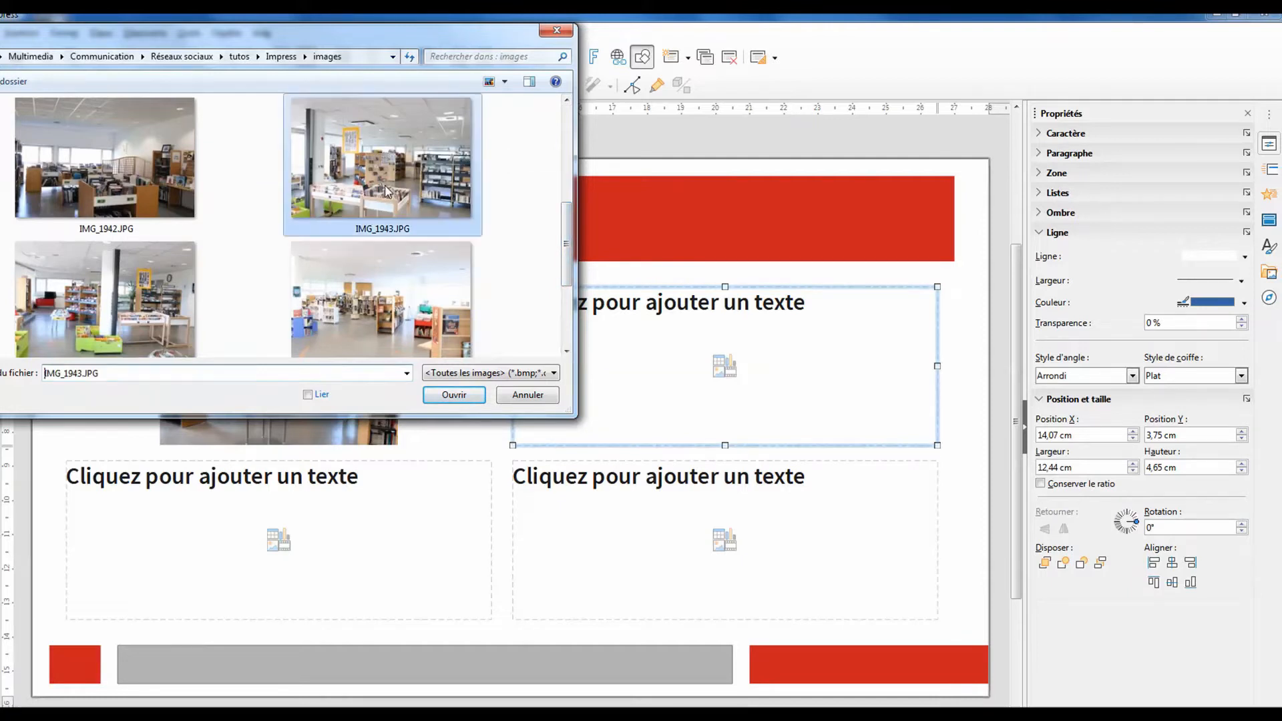
left_click(448, 393)
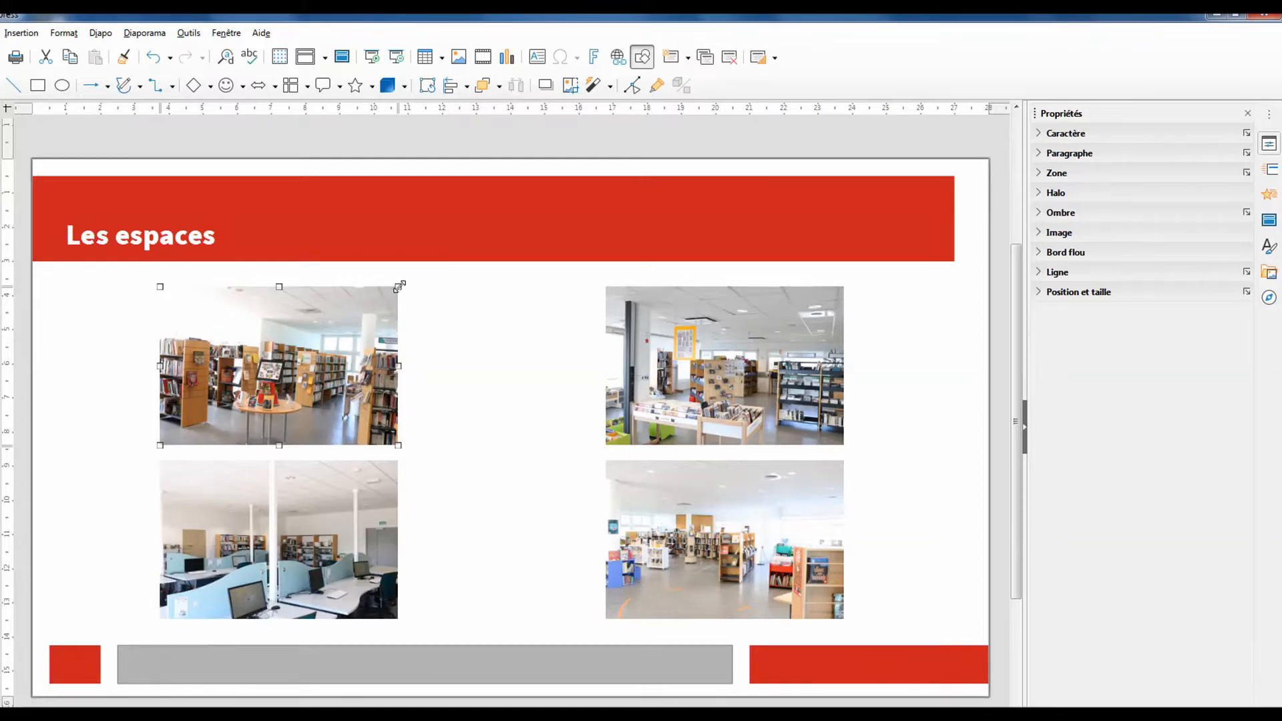
- Try enlarging the upper-left photo freehand from its corner and undo the resize
mouse_move(399, 287)
left_mouse_down()
mouse_move(328, 352)
mouse_move(418, 299)
left_mouse_up()
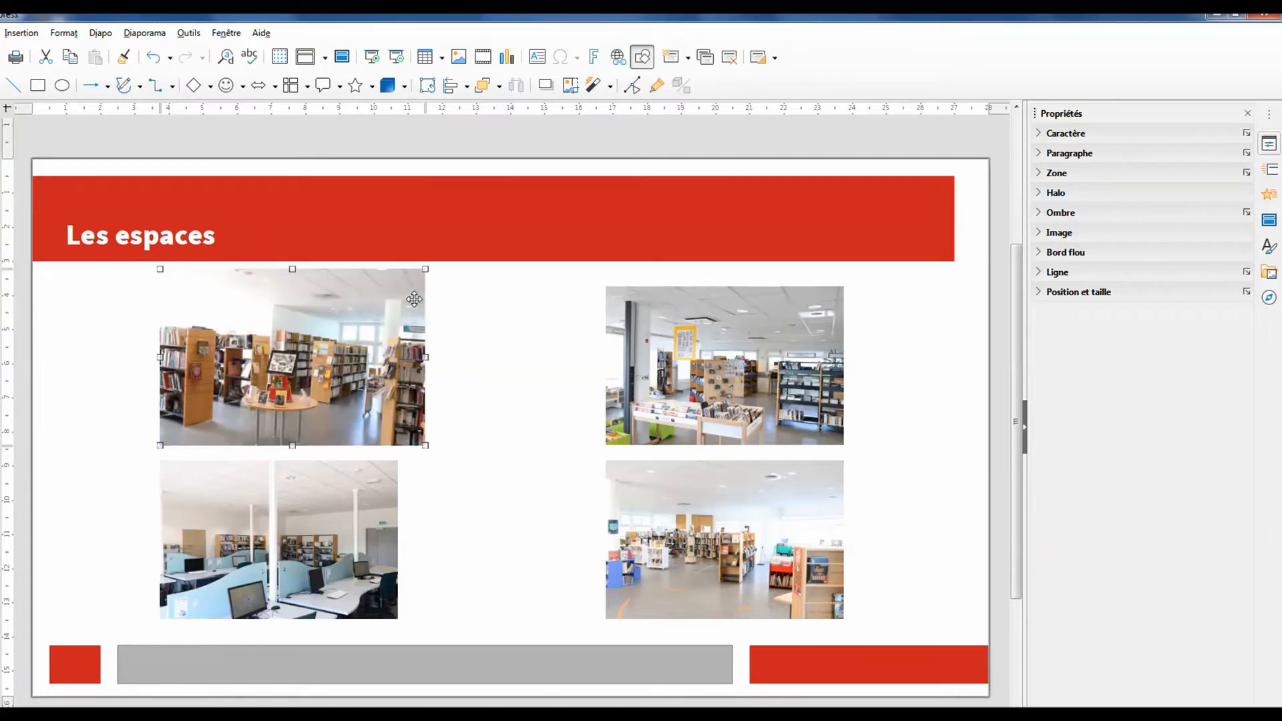
left_click(153, 60)
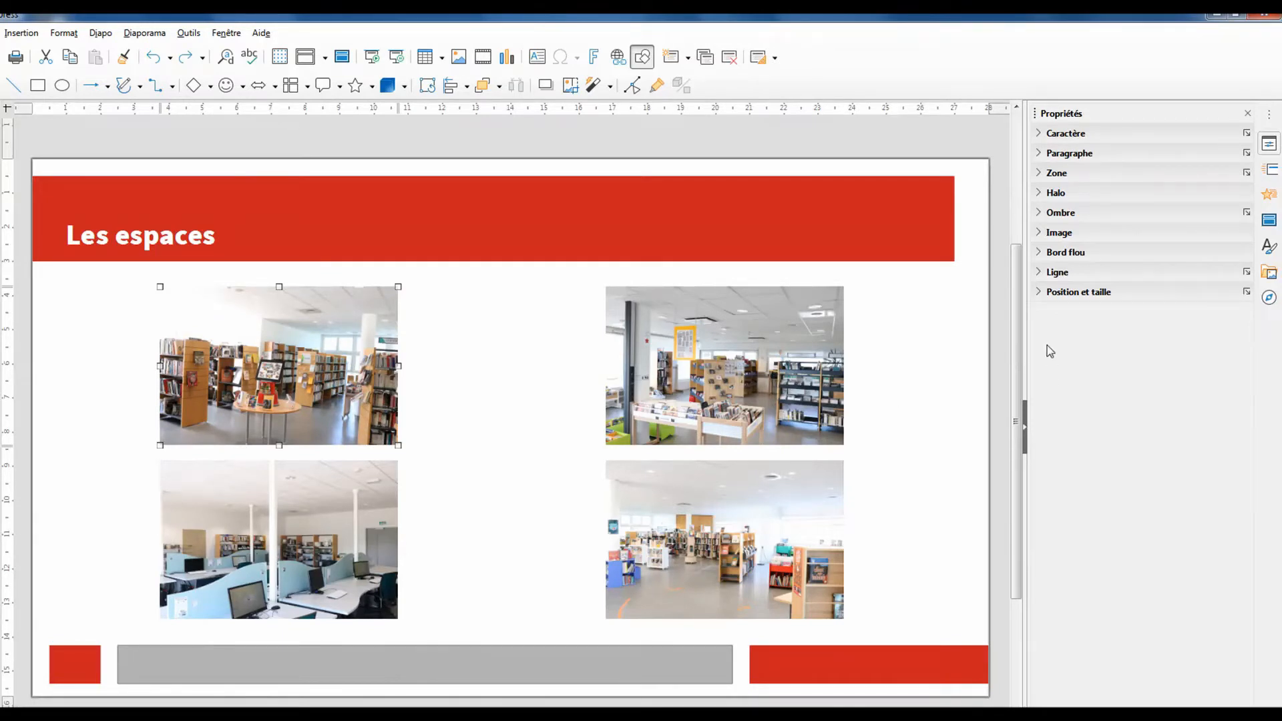
- Set the upper-left photo's width to 7,00 cm and its height to 5,00 cm
left_click(1040, 293)
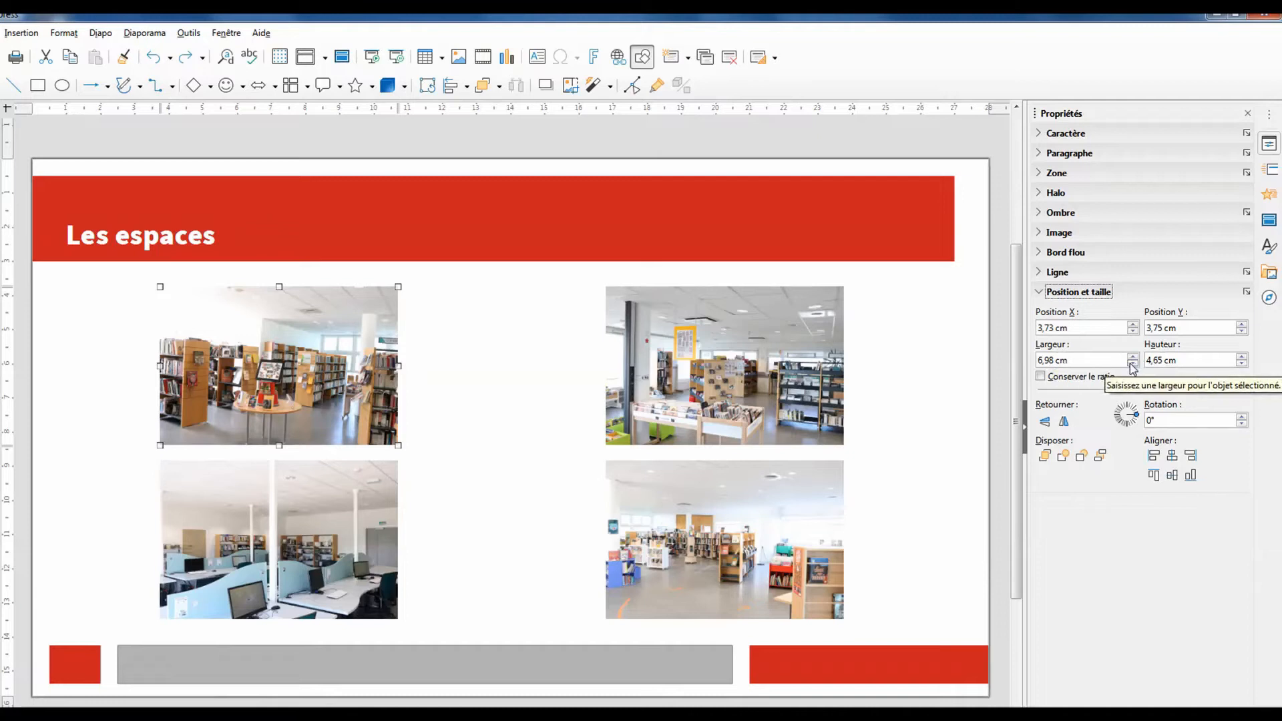
left_click(1054, 360)
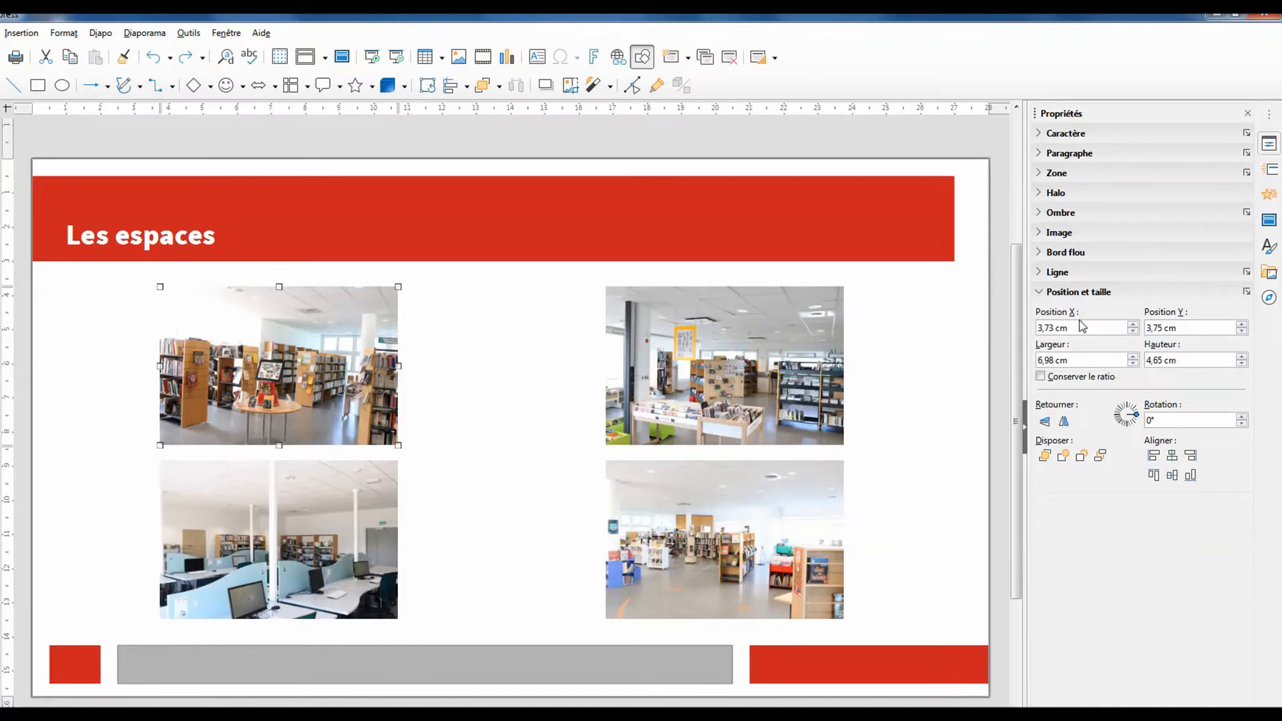
left_click_drag(1051, 361, 1018, 354)
type("7")
key("Delete")
type("00")
left_click(1162, 361)
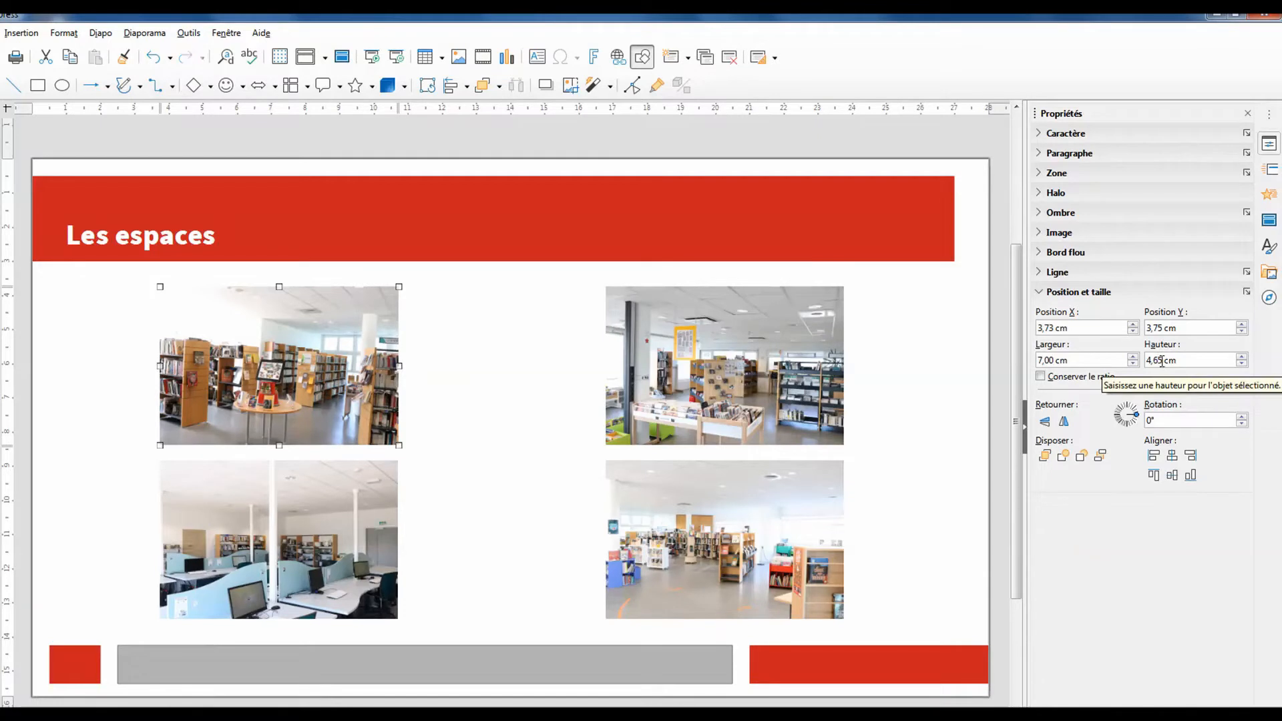
double_click(1162, 361)
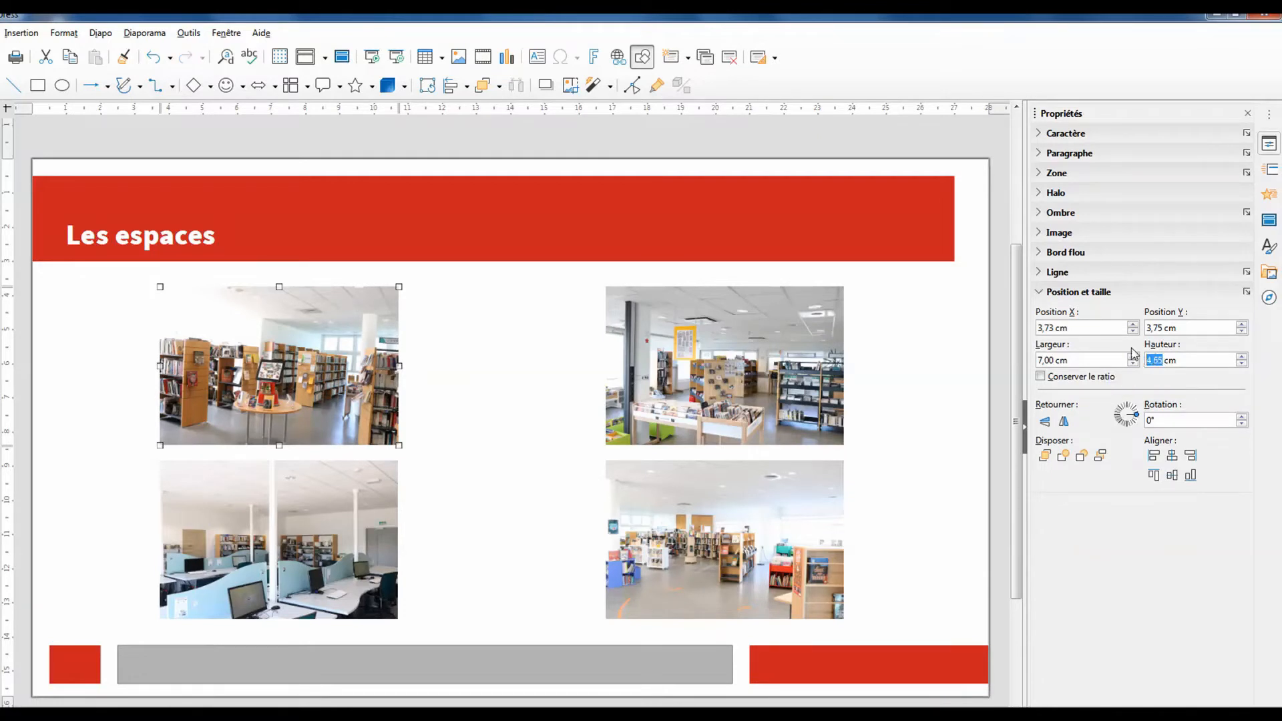
type("5,00")
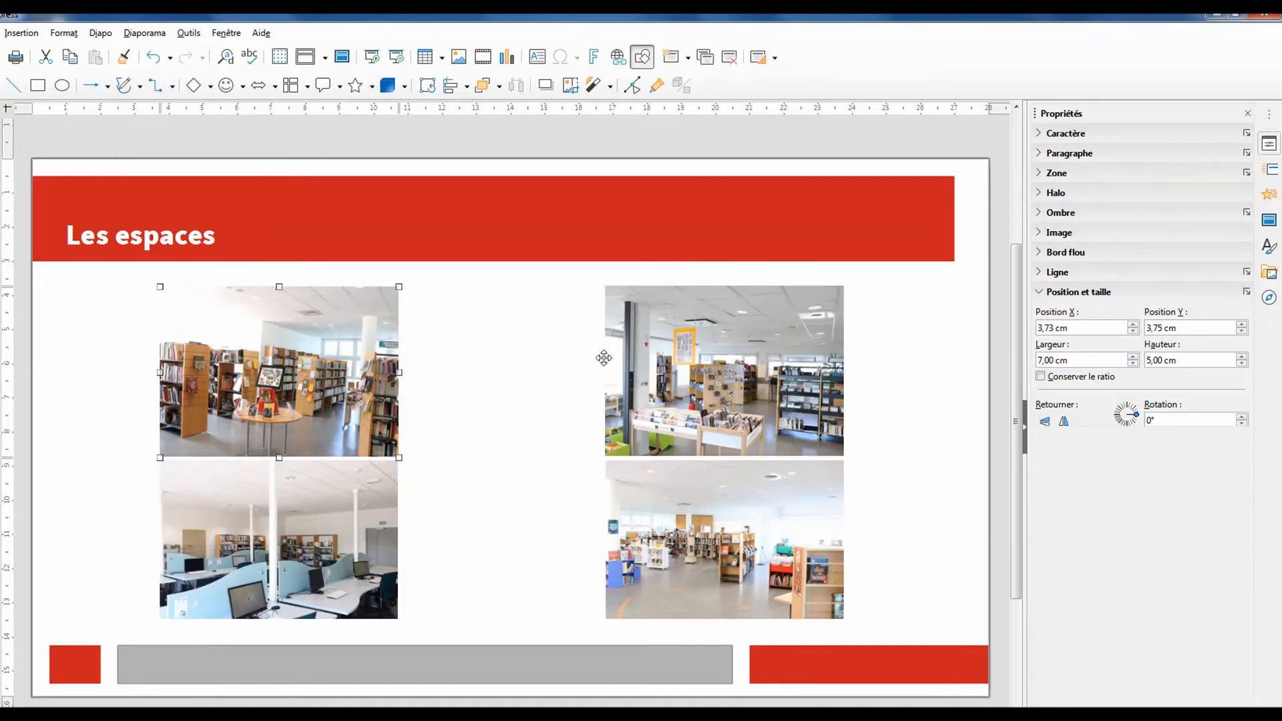
- Give the upper-left photo a continuous outline 2,3 pt wide, keeping the line colour black
left_click(1040, 254)
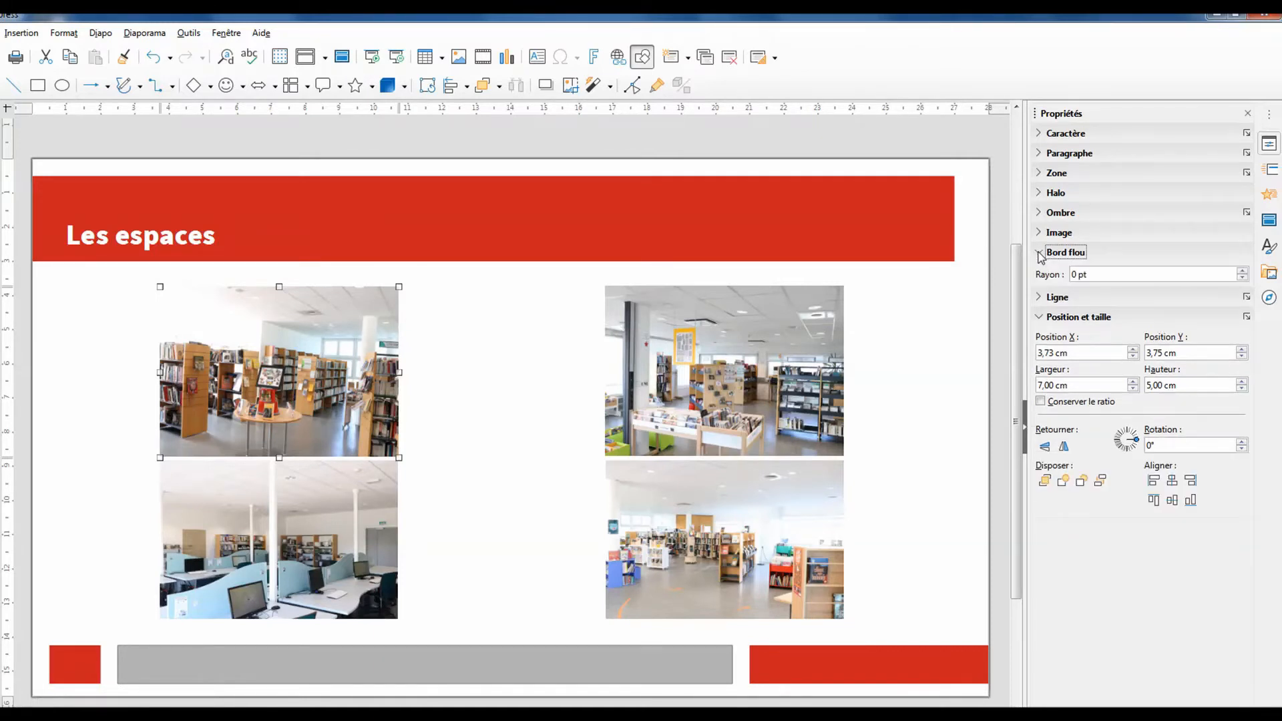
left_click(1039, 299)
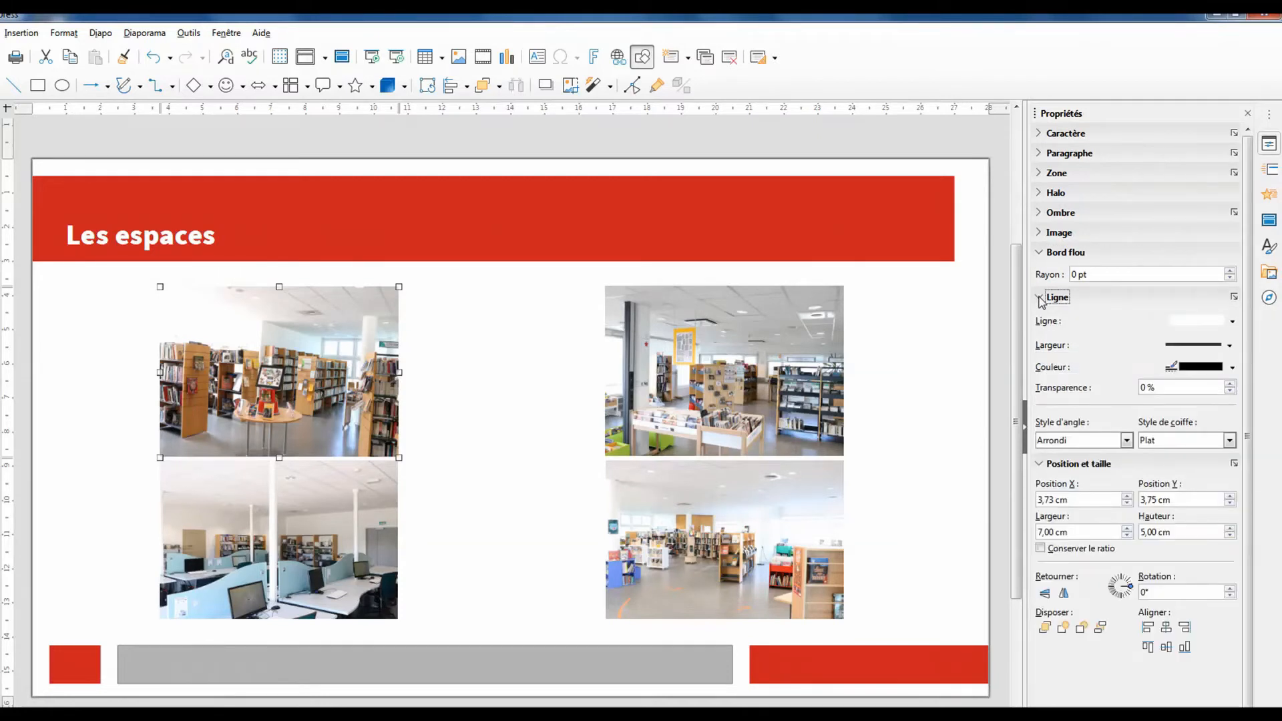
left_click(1232, 321)
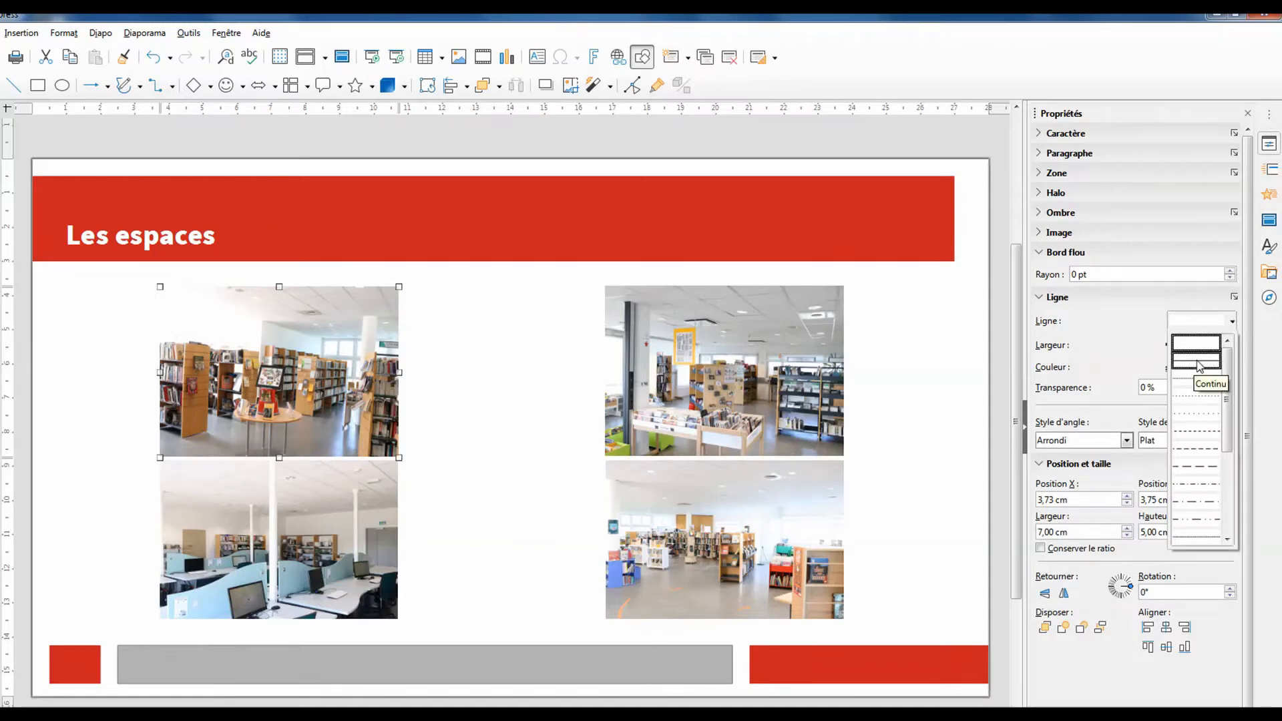
left_click(1196, 361)
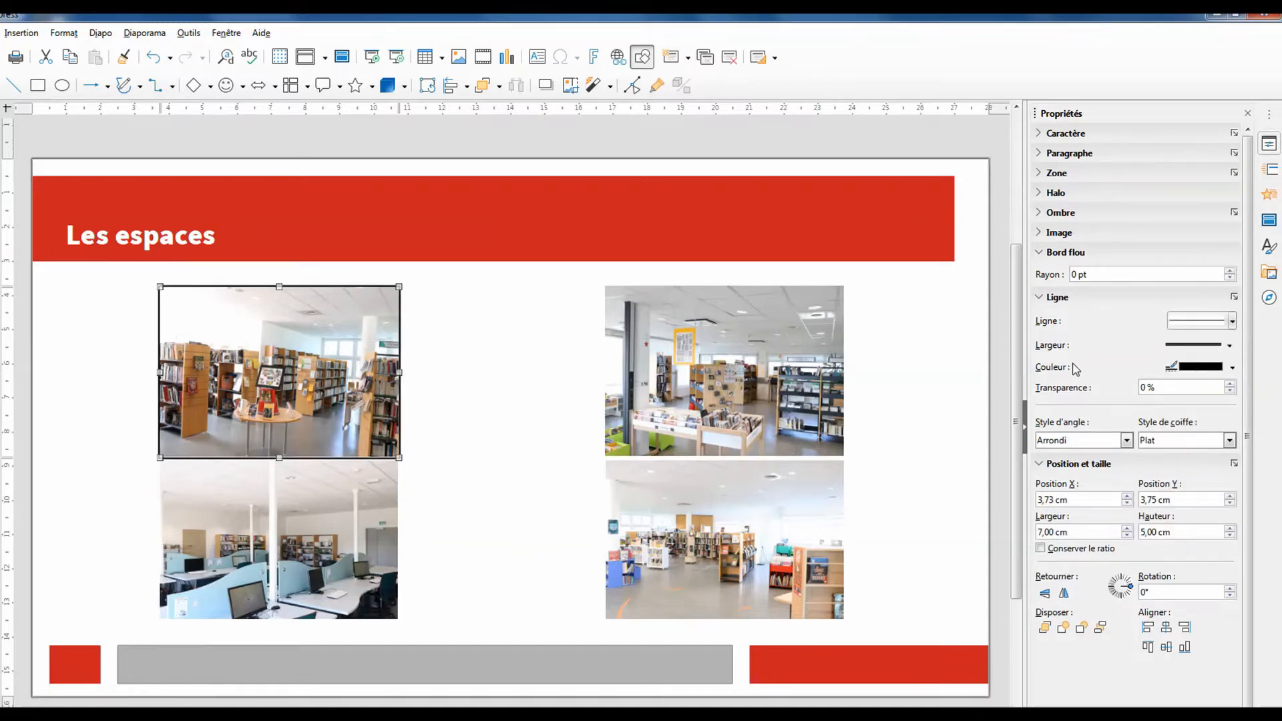
left_click(1230, 346)
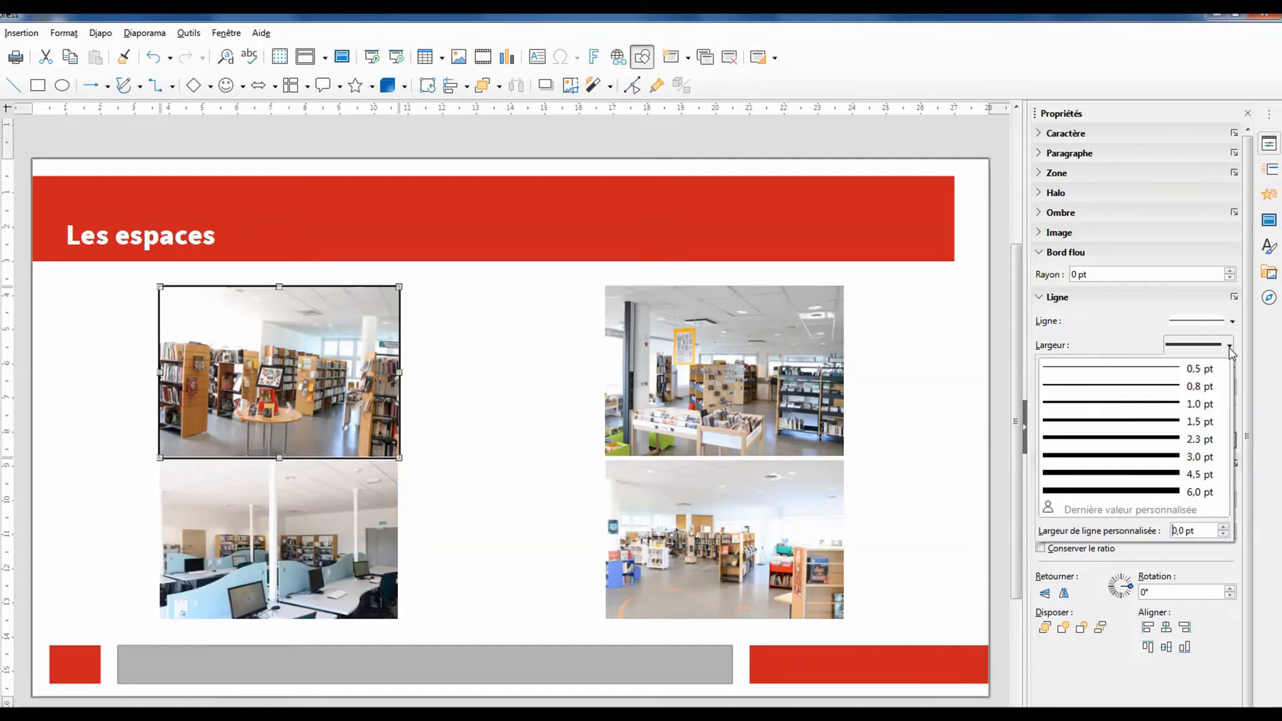
left_click(1107, 441)
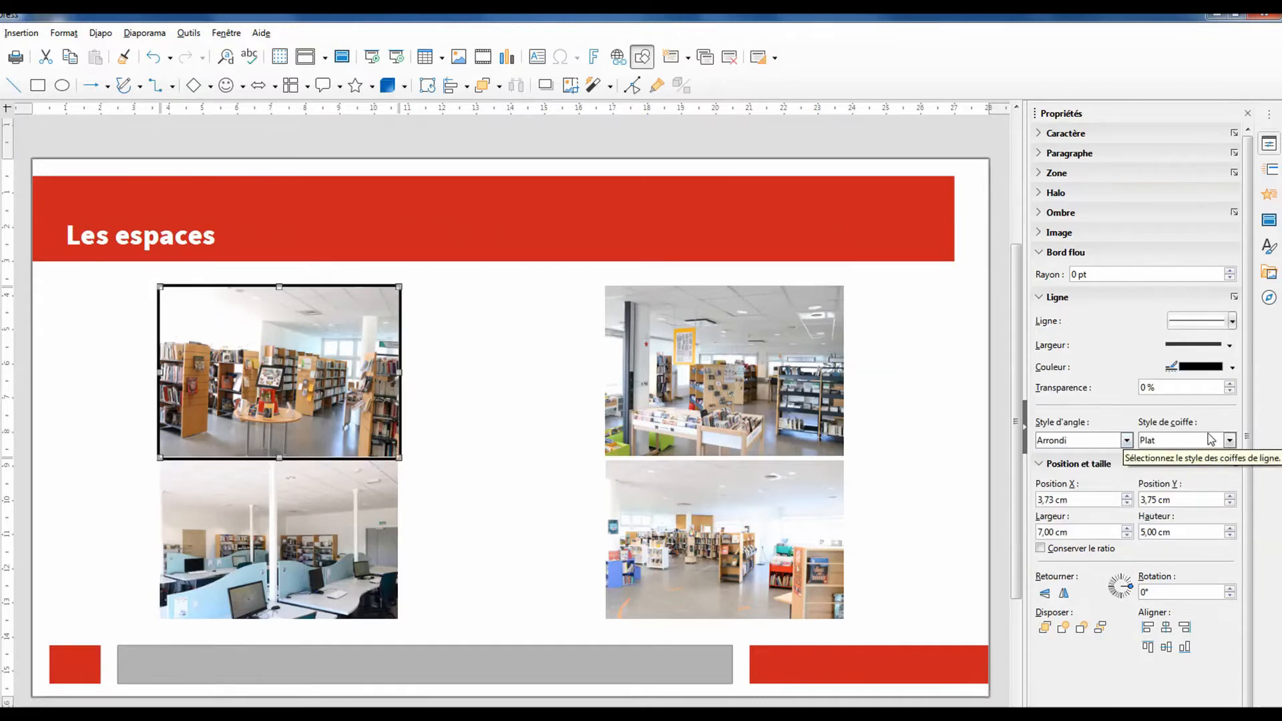
left_click(1232, 368)
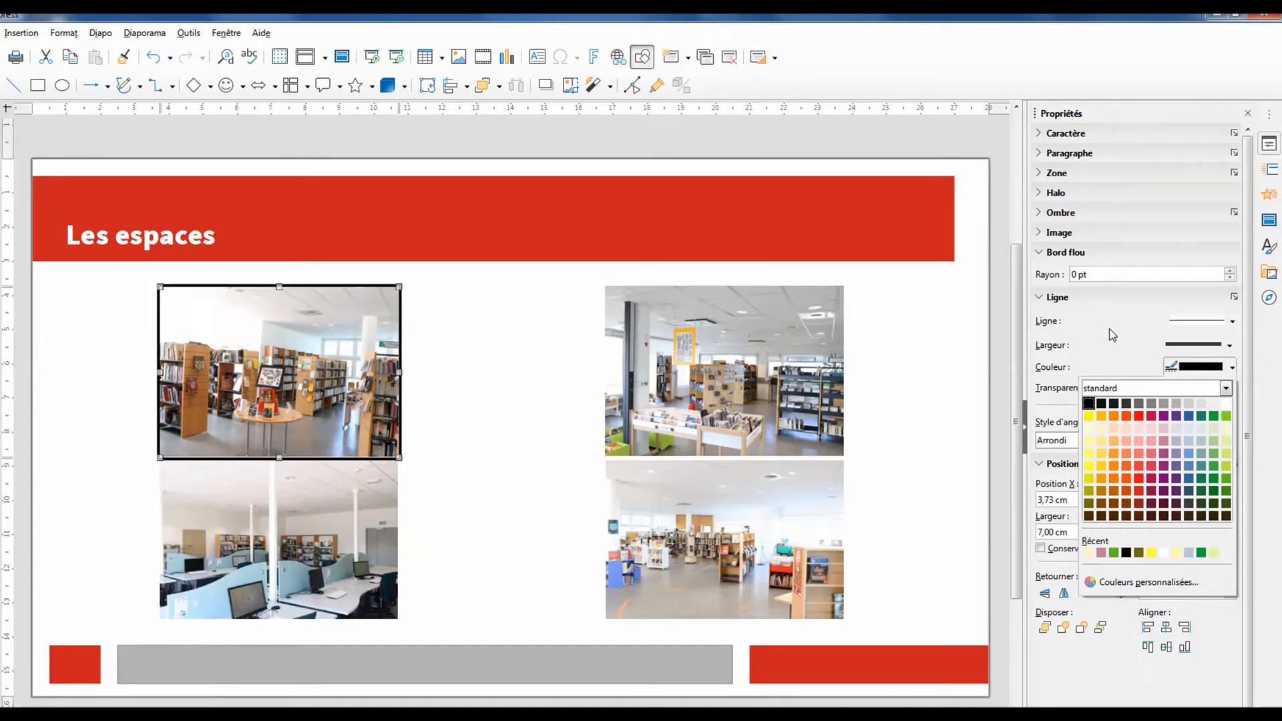
left_click(769, 392)
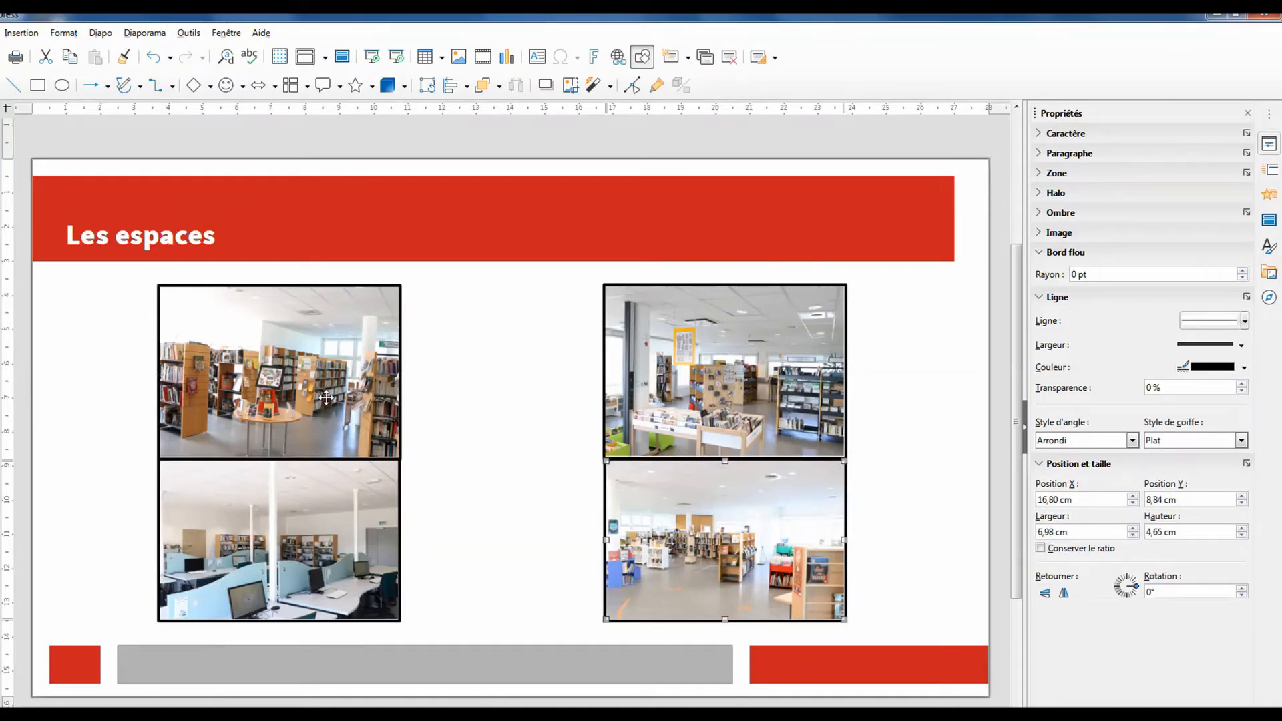
- Move the upper-left photo to about X 1,80 cm and Y 3,60 cm, nudging it into its final position
left_click(327, 401)
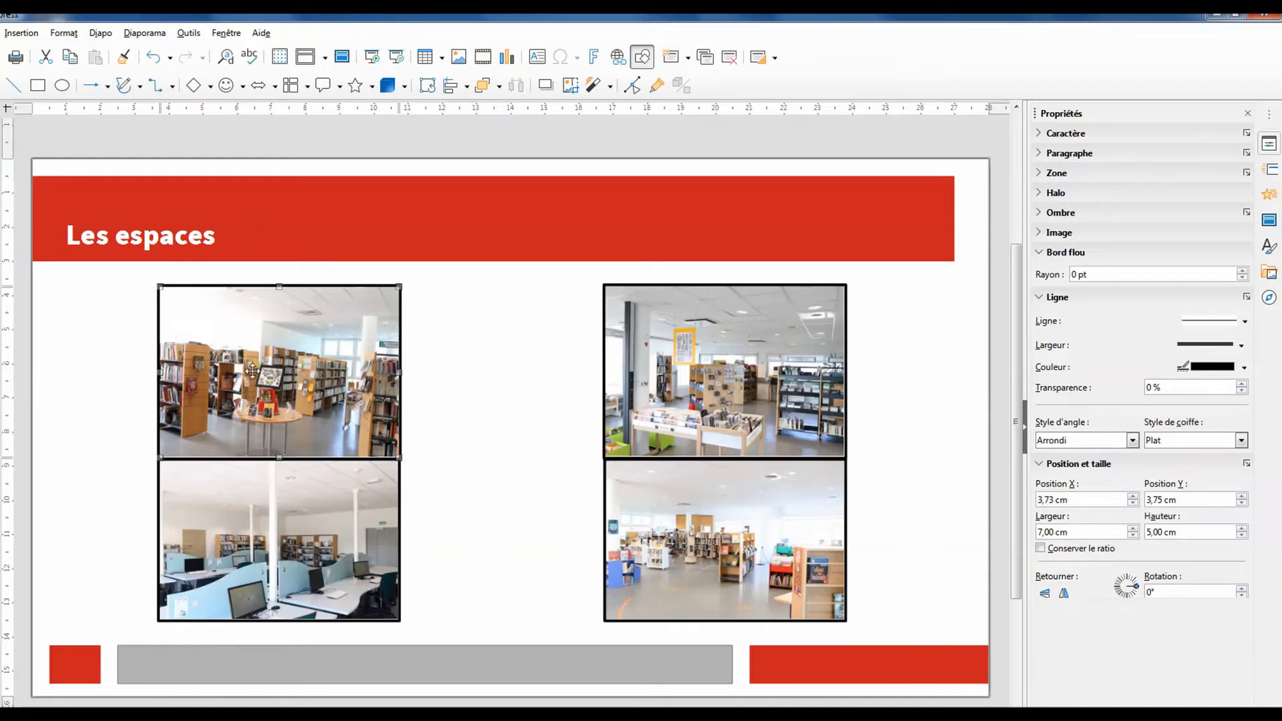
left_click_drag(214, 369, 334, 386)
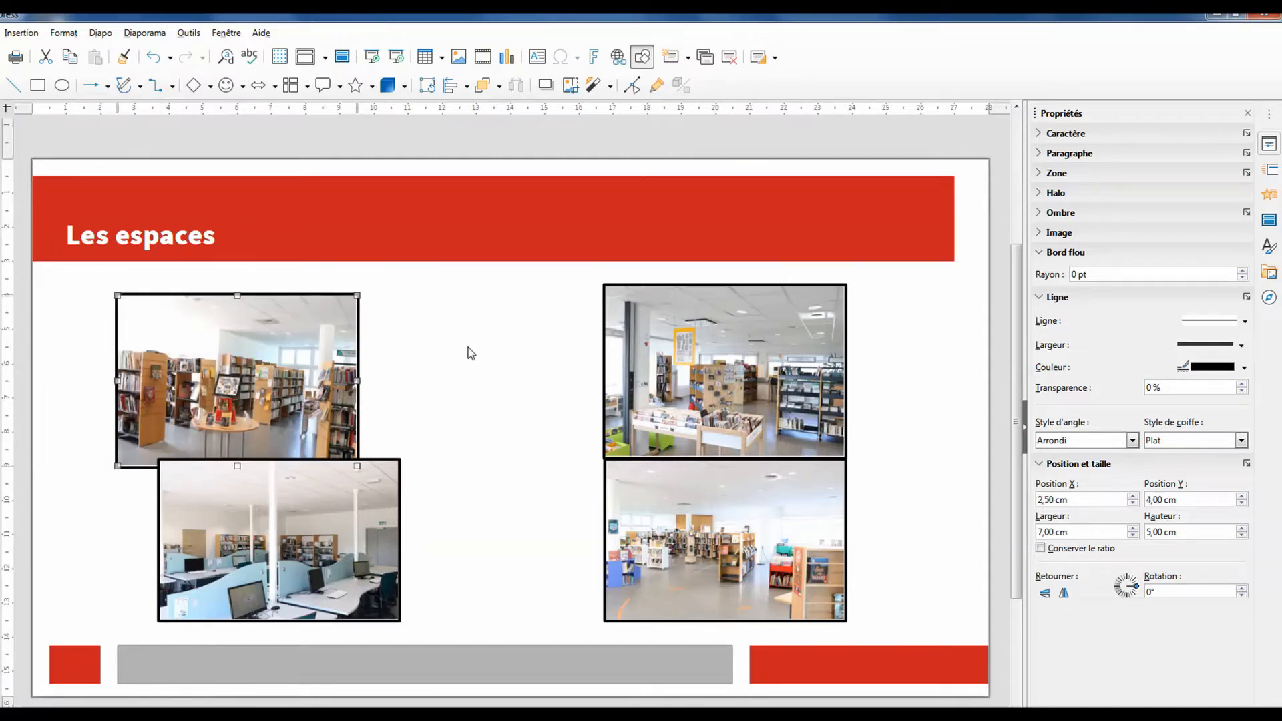
key("Up")
key("Up")
key("Up")
key("Up")
key("Left")
key("Left")
key("Left")
key("Left")
key("Left")
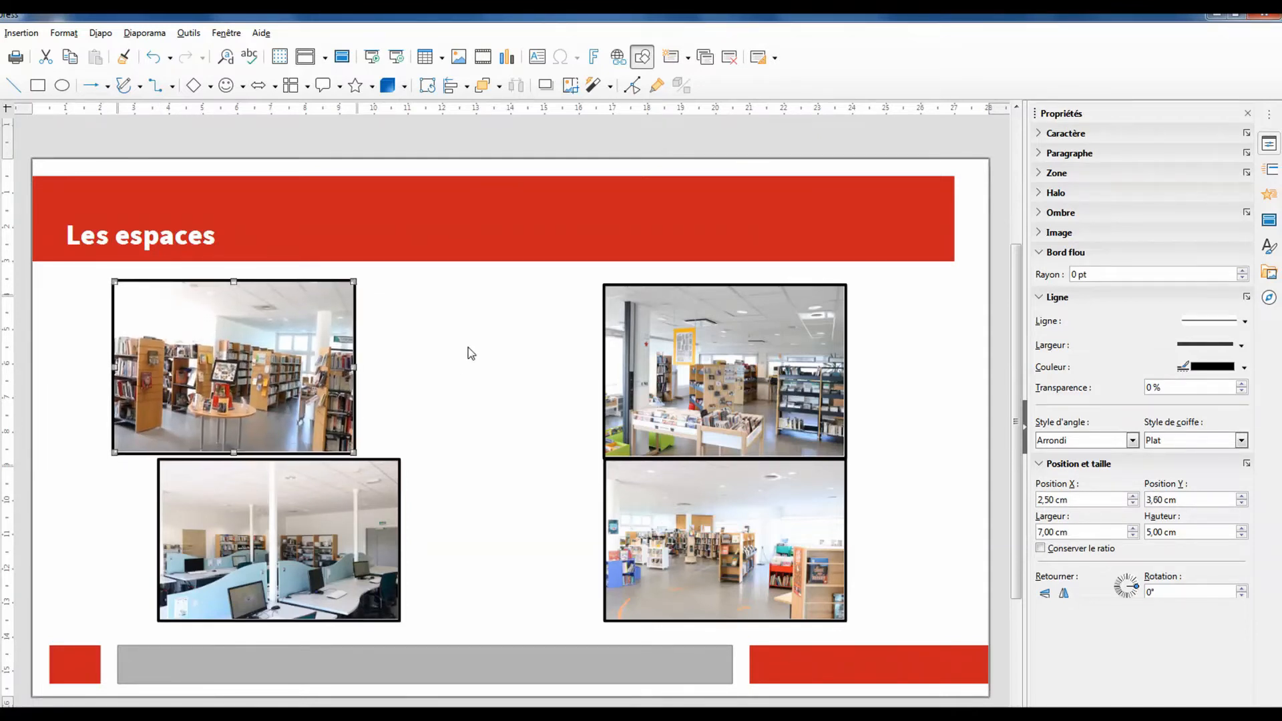
key("Left")
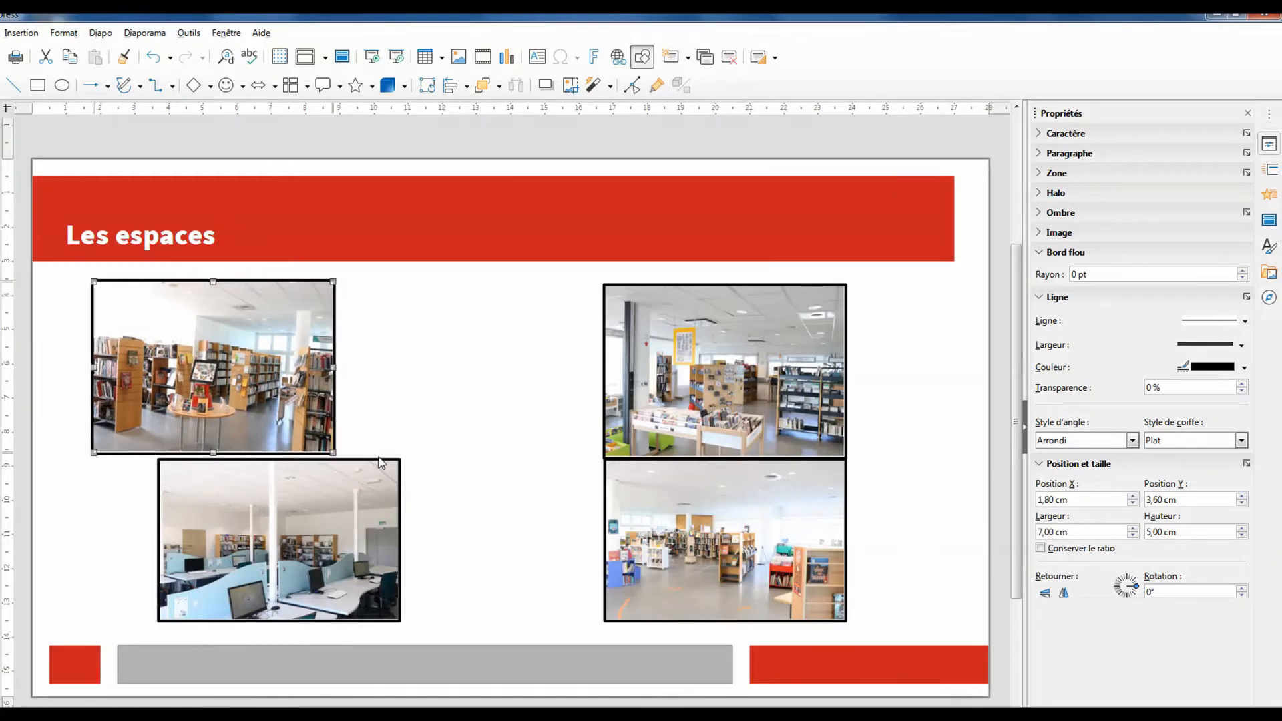
- Nudge the lower-left photo of the computer area down and left to about X 1,83 cm and Y 9,14 cm, beneath the upper-left photo
left_click(284, 527)
key("Down")
key("Down")
key("Down")
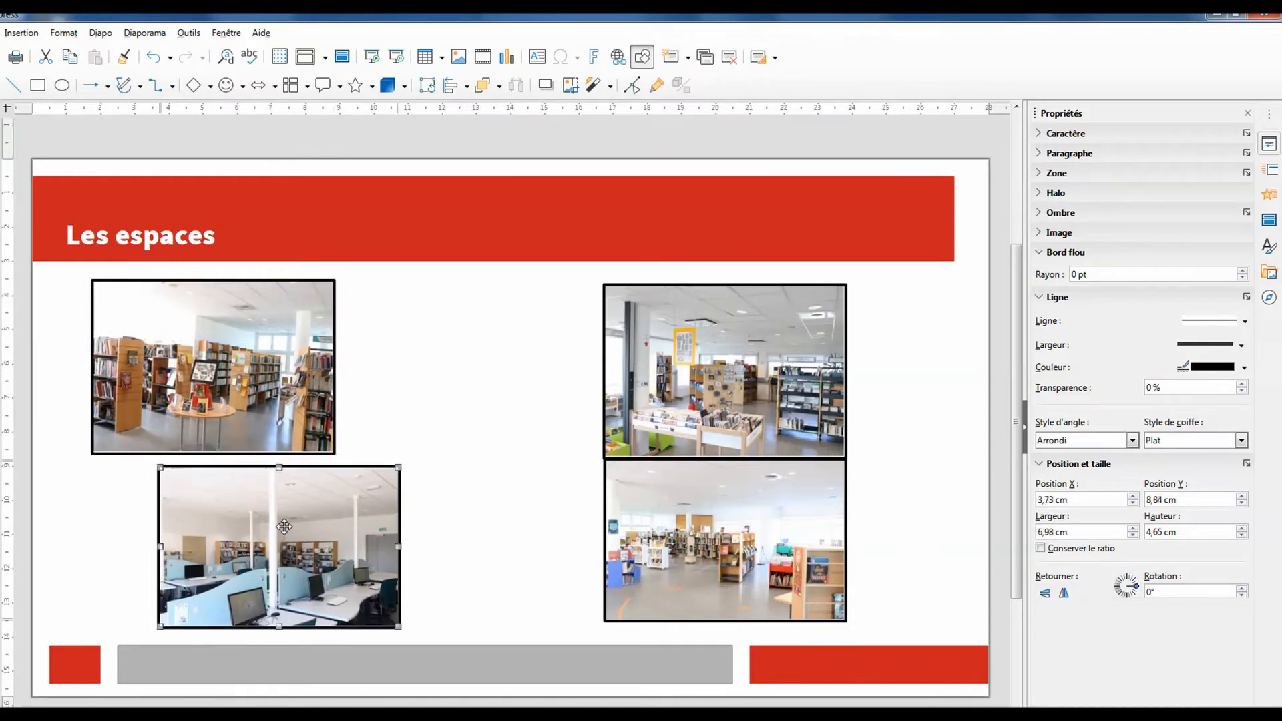
key("Left")
key("Left")
key("Left")
key("Left")
key("Left")
key("Left")
key("Left")
key("Left")
key("Left")
key("Left")
key("Left")
key("Left")
key("Left")
key("Left")
key("Left")
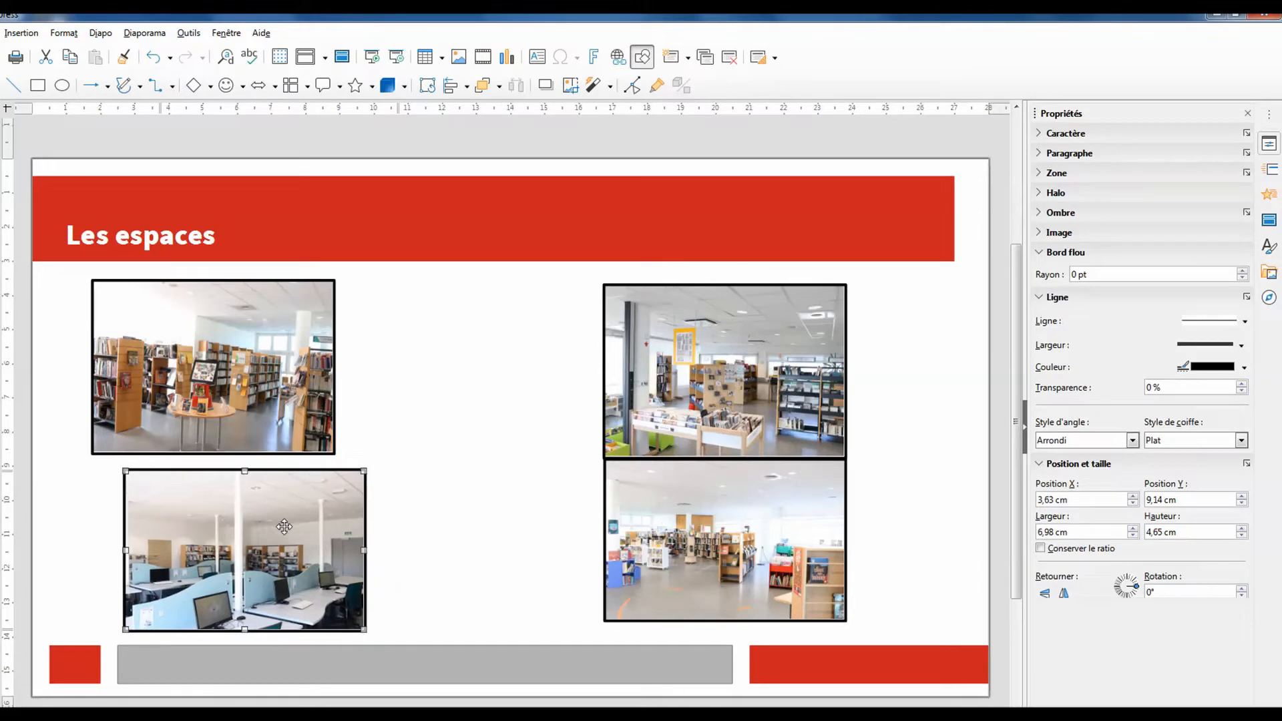
key("Left")
key("Left")
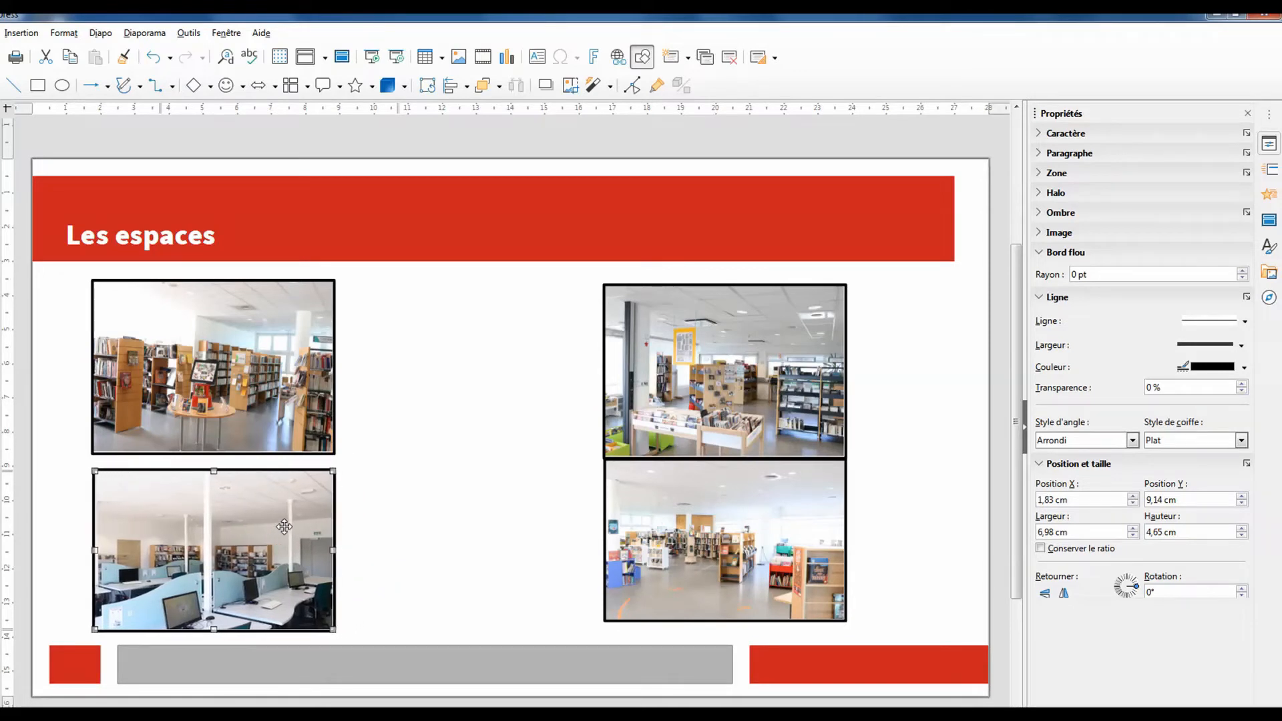
- Nudge the upper-right photo up and left to about X 15,88 cm and Y 3,63 cm
left_click(694, 394)
key("Up")
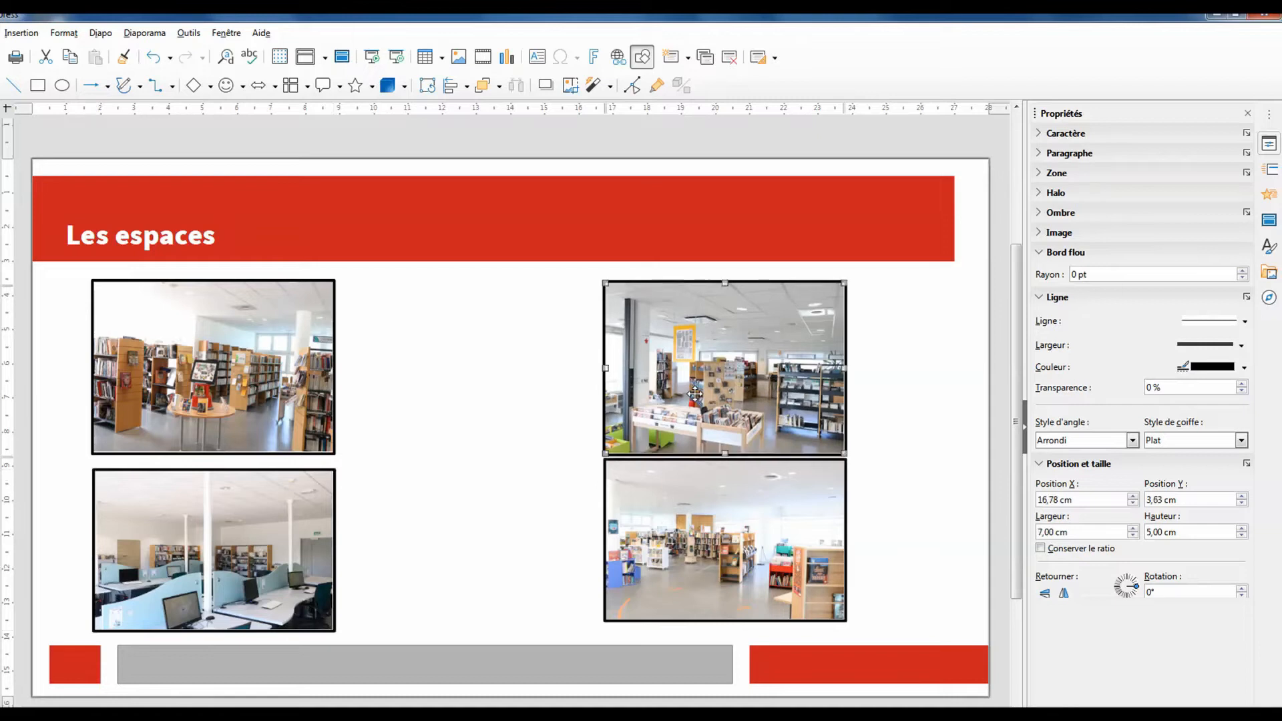
key("Left")
key("Left")
key("Left")
key("Left")
key("Left")
key("Left")
key("Left")
key("Left")
key("Left")
key("Left")
key("Left")
key("Left")
key("Left")
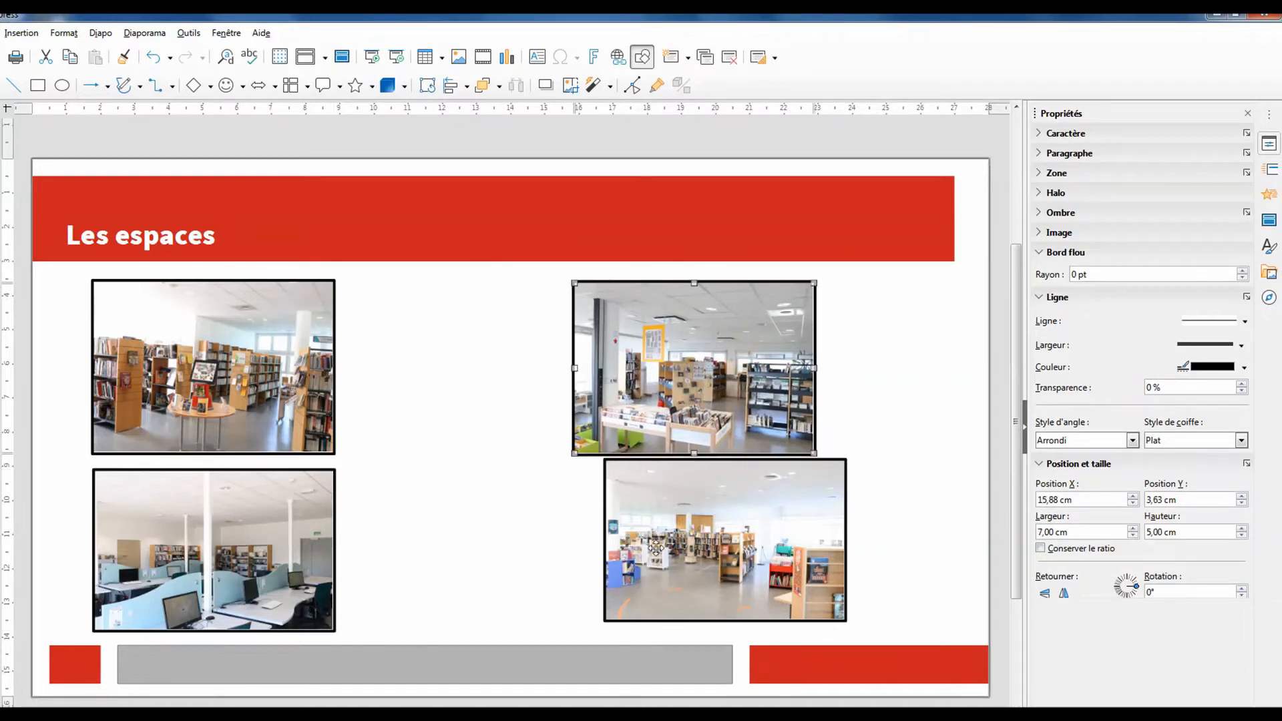
- Nudge the lower-right photo down and left to about X 15,90 cm and Y 9,04 cm, lining it up beneath the upper-right photo
left_click(657, 549)
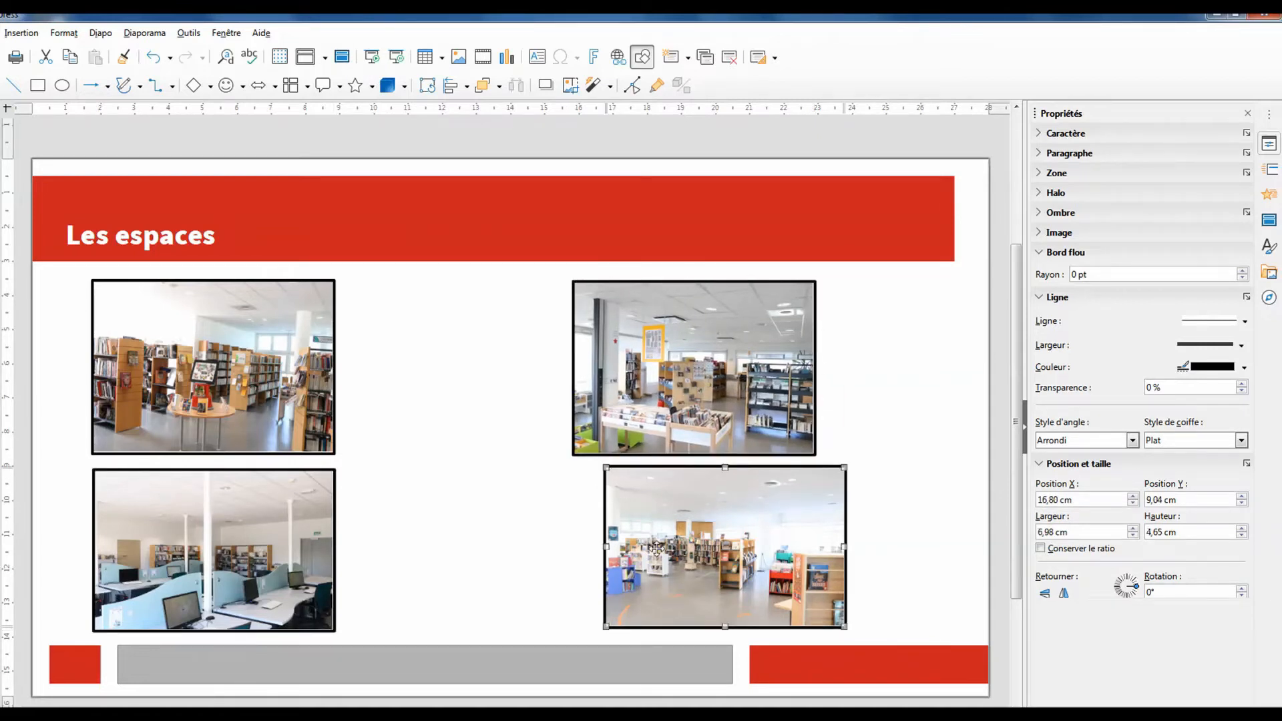
key("Left")
key("Left")
key("Left")
key("Left")
key("Left")
key("Left")
key("Left")
key("Left")
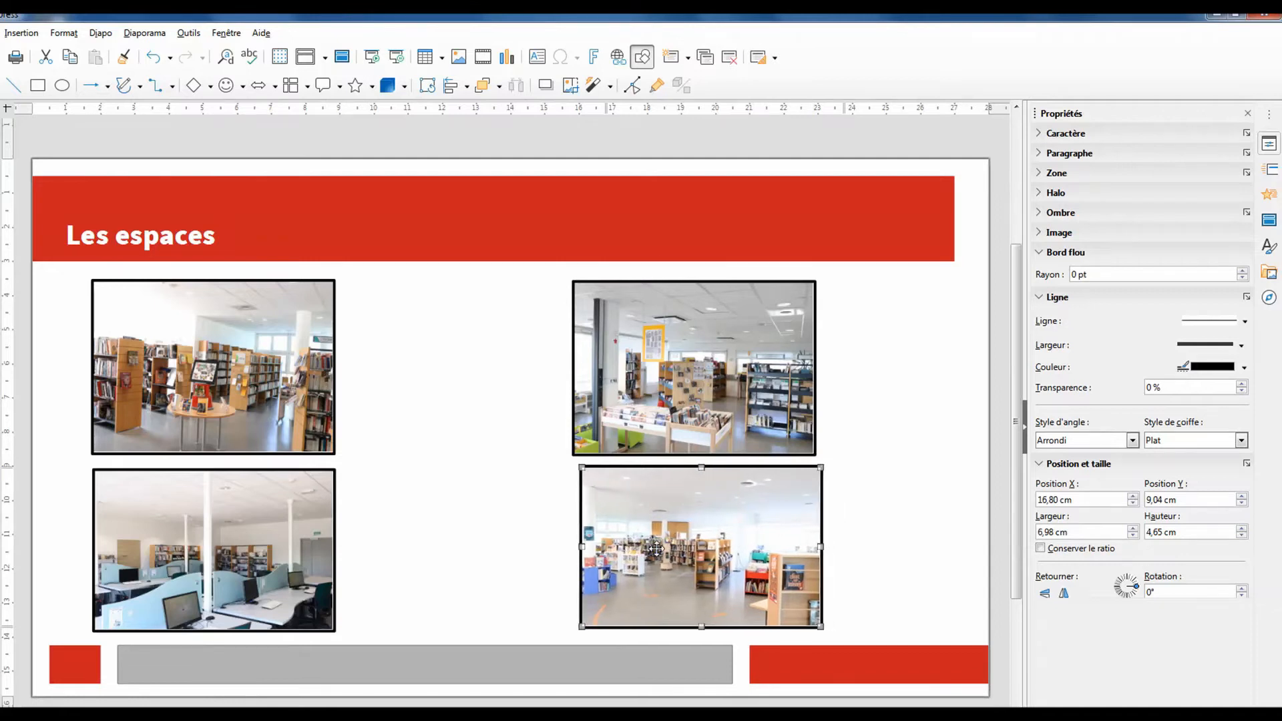
key("Left")
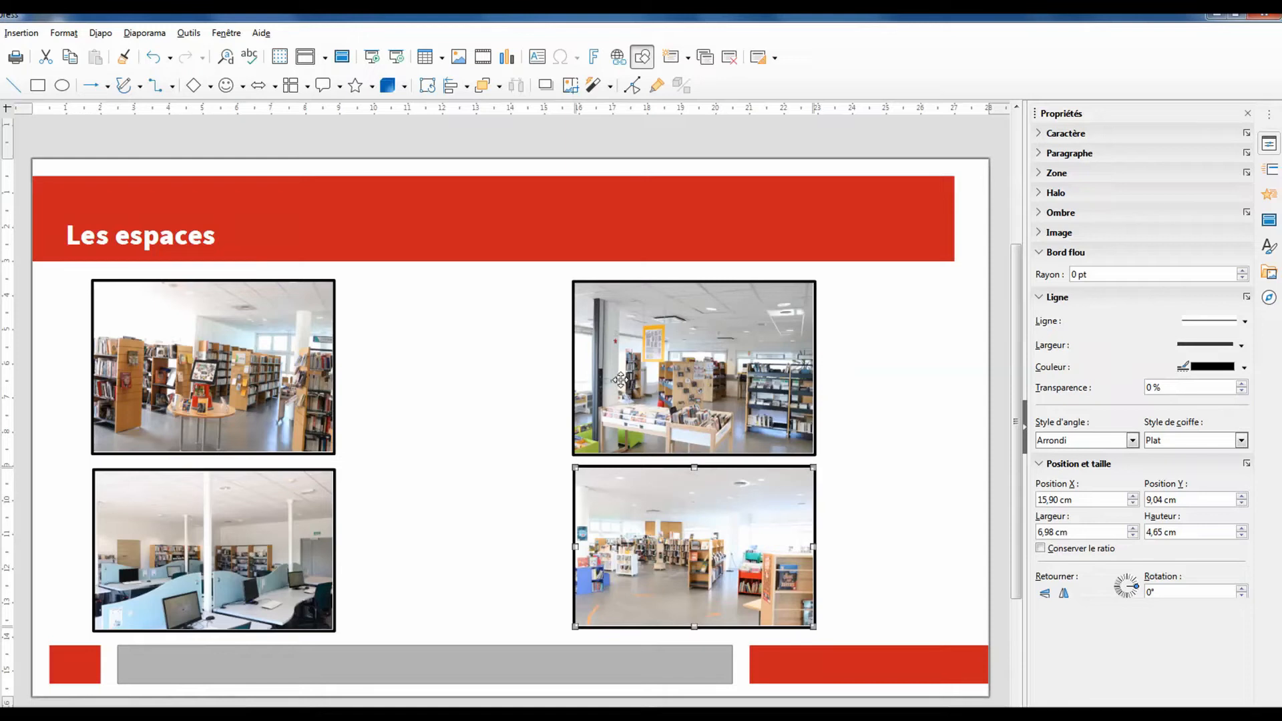
- Insert a text box about 5 cm wide beside the upper-left photo and enter "Section" and "Adulte" on two lines
left_click(22, 35)
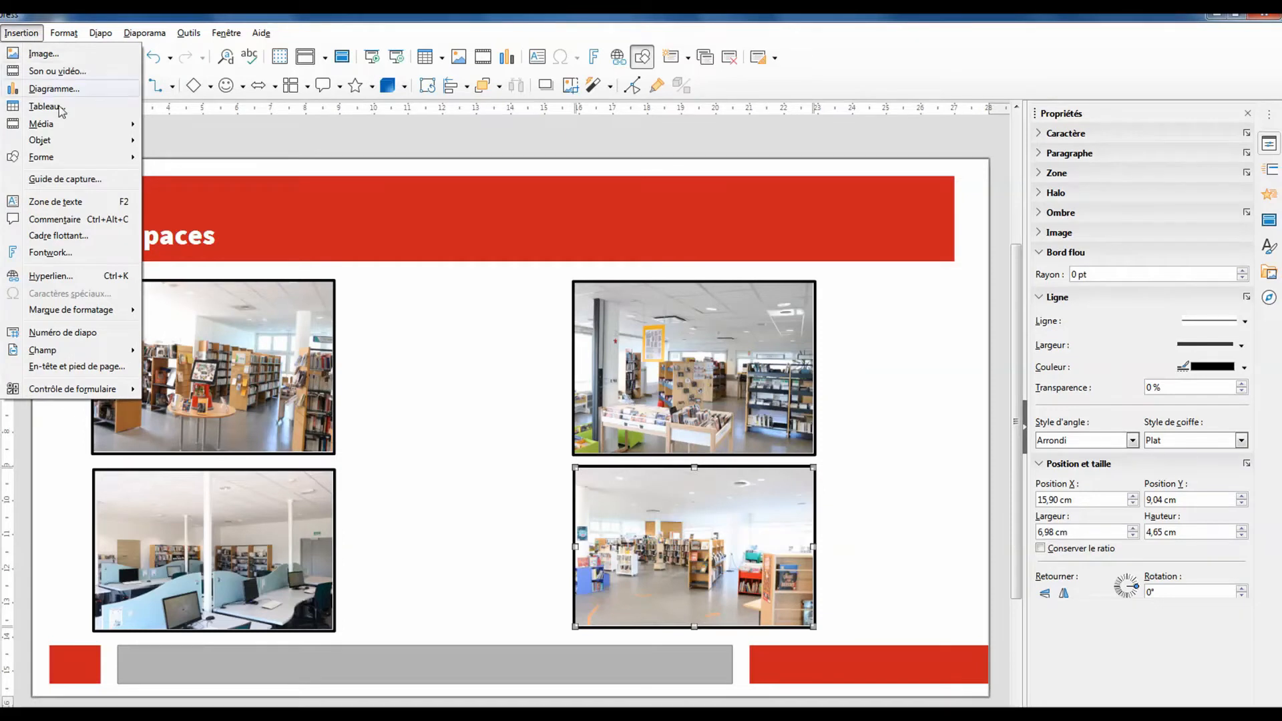
left_click(64, 202)
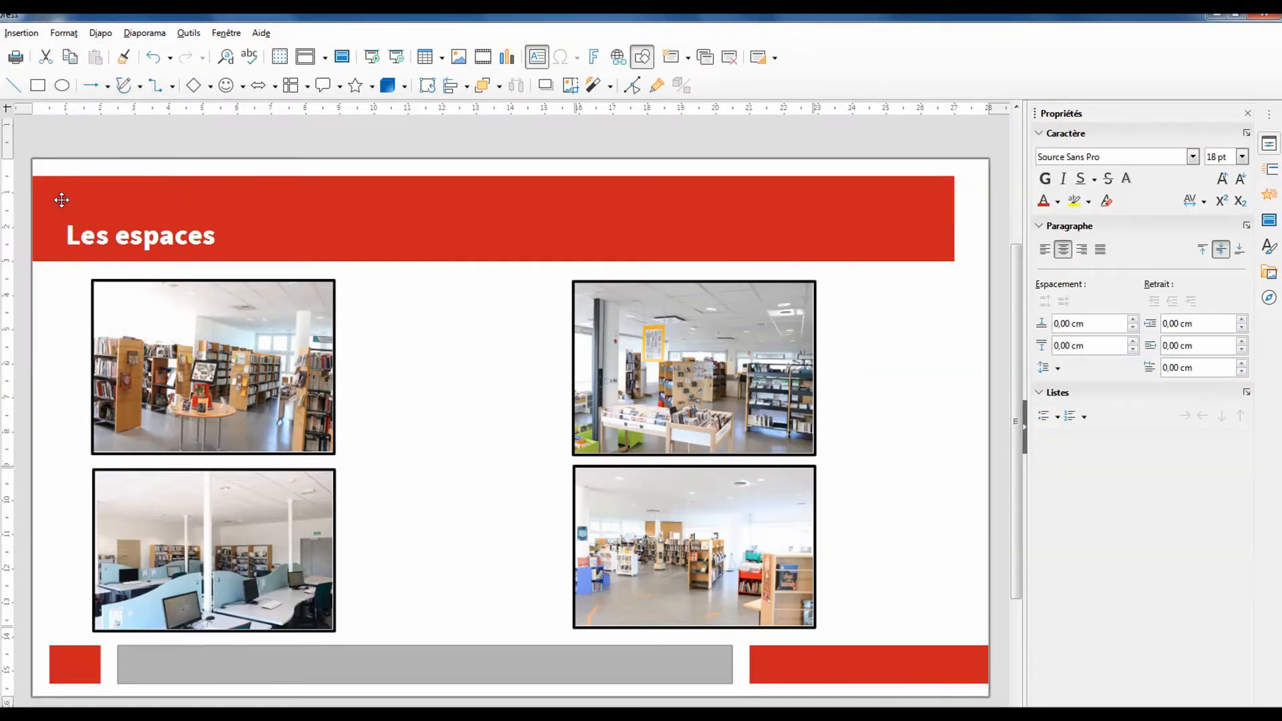
key("Escape")
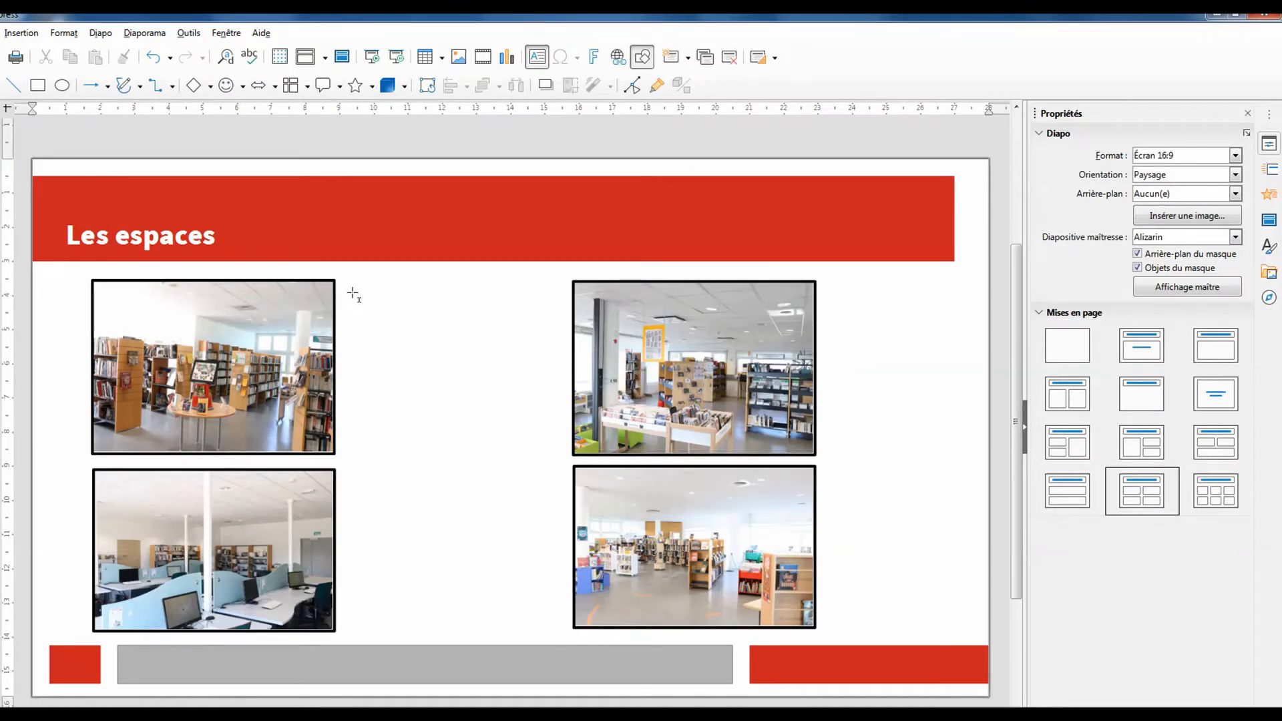
left_click_drag(356, 295, 530, 439)
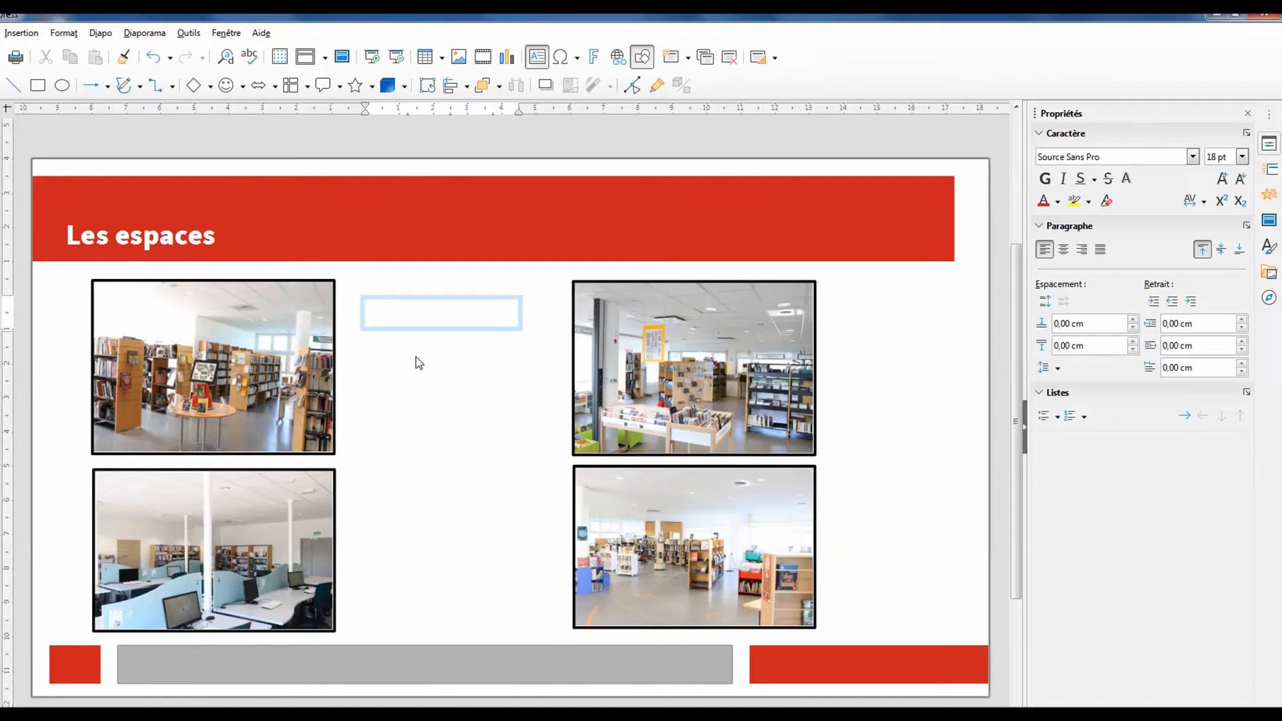
type("Section")
key("Return")
type("Adulte")
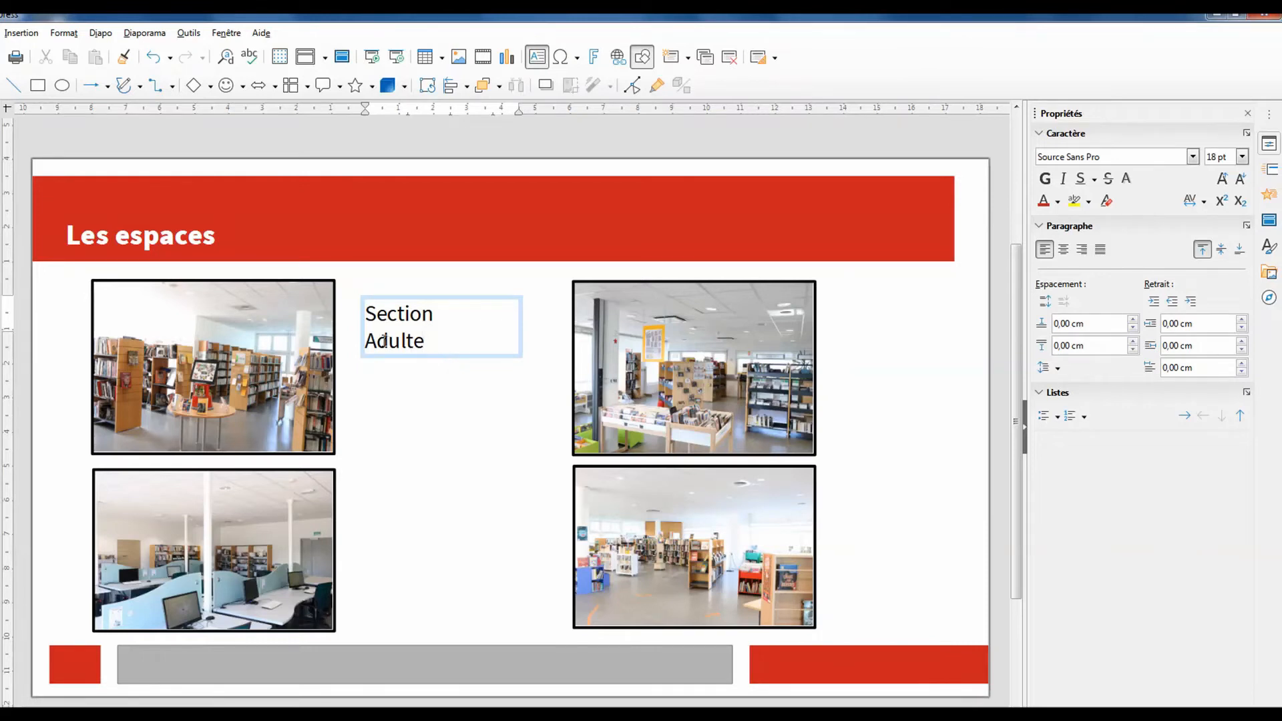
- Format the "Section Adulte" text in Source Serif Pro Semibold at 24 pt and centre it horizontally
left_click_drag(430, 341, 369, 314)
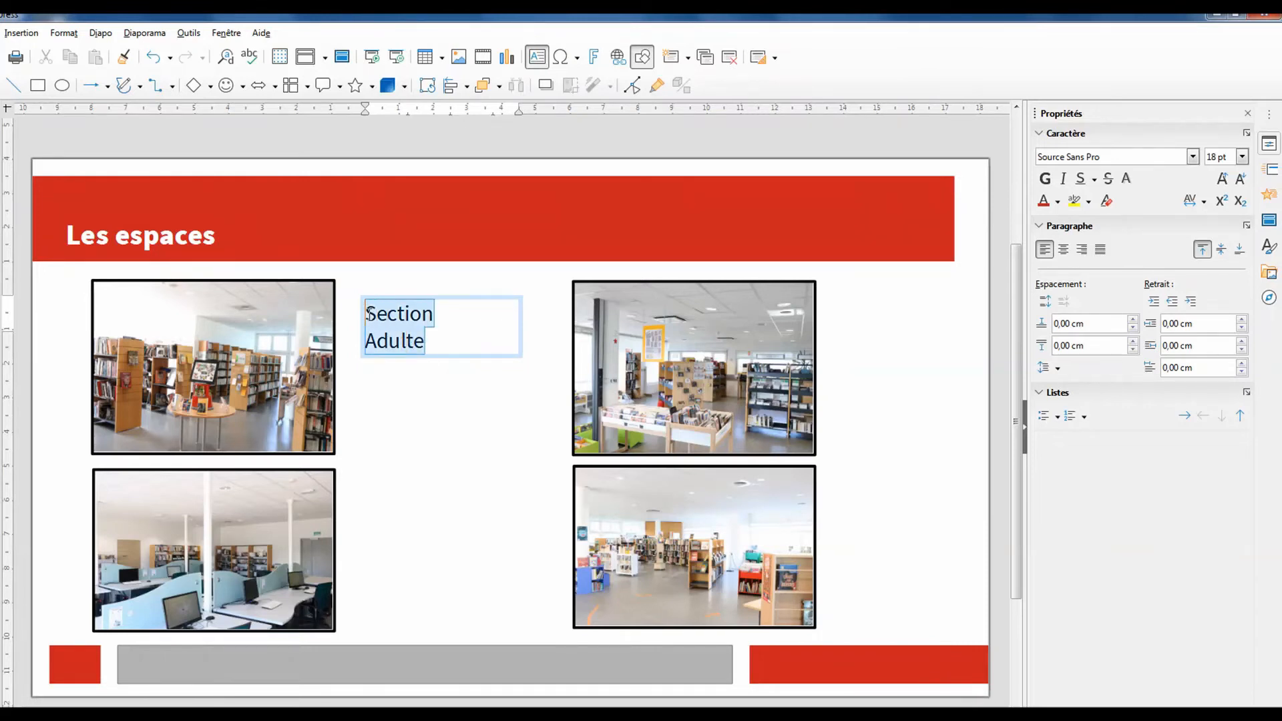
left_click(1192, 156)
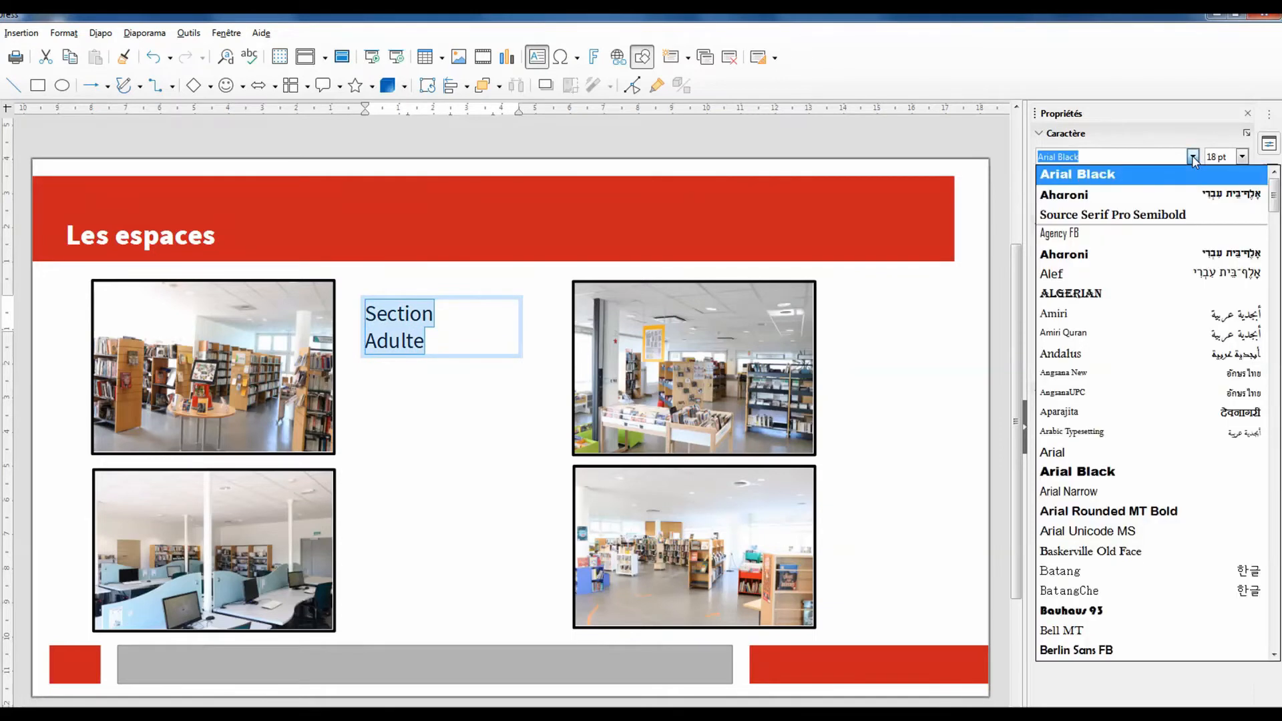
left_click(1076, 215)
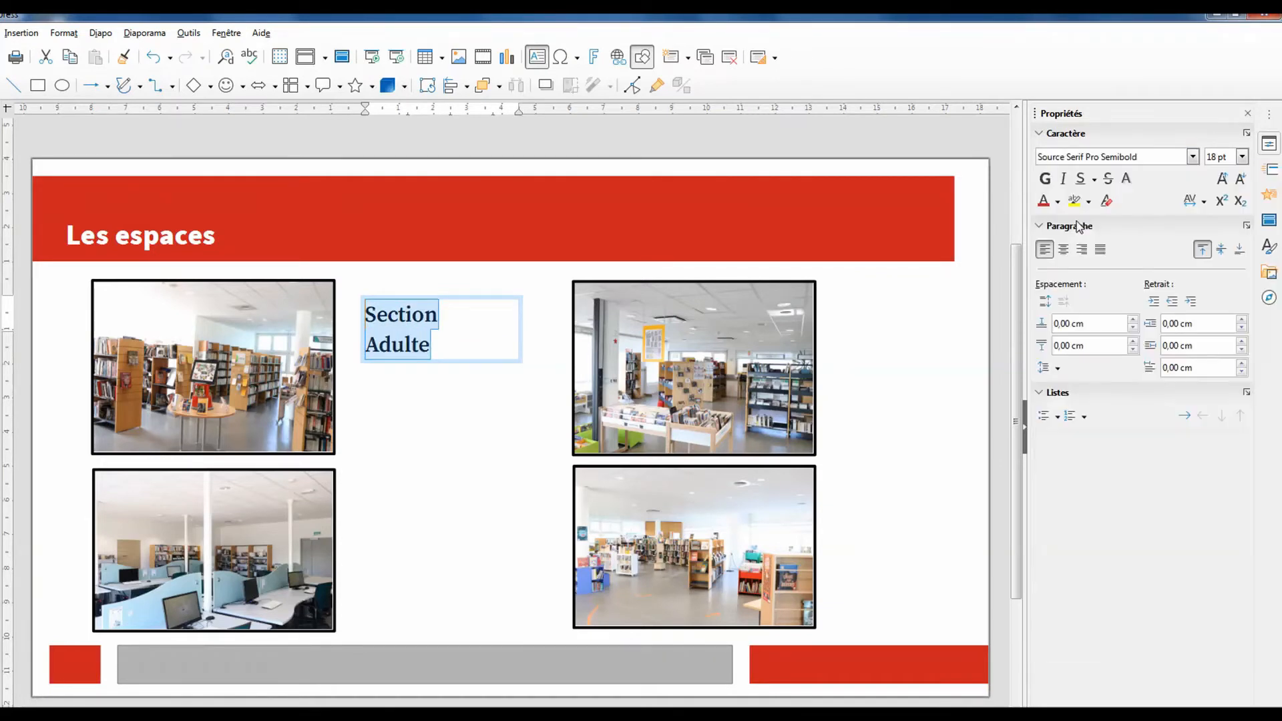
left_click(1242, 157)
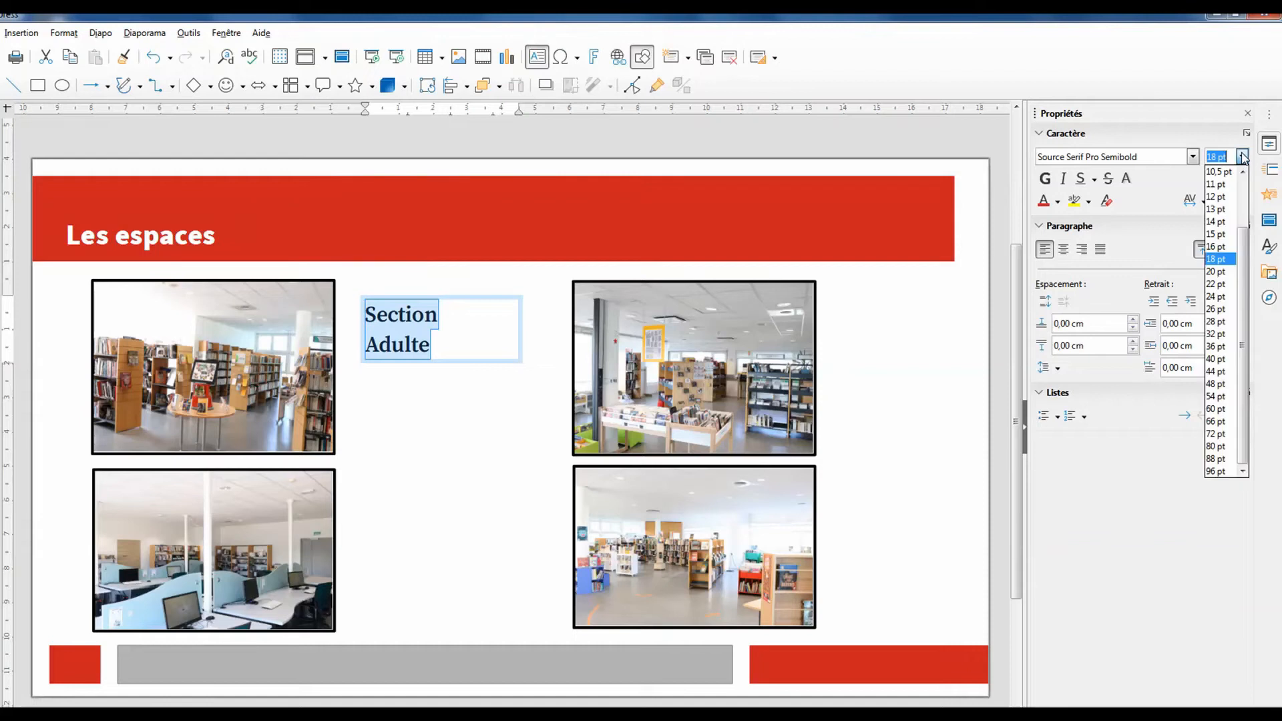
left_click(1216, 298)
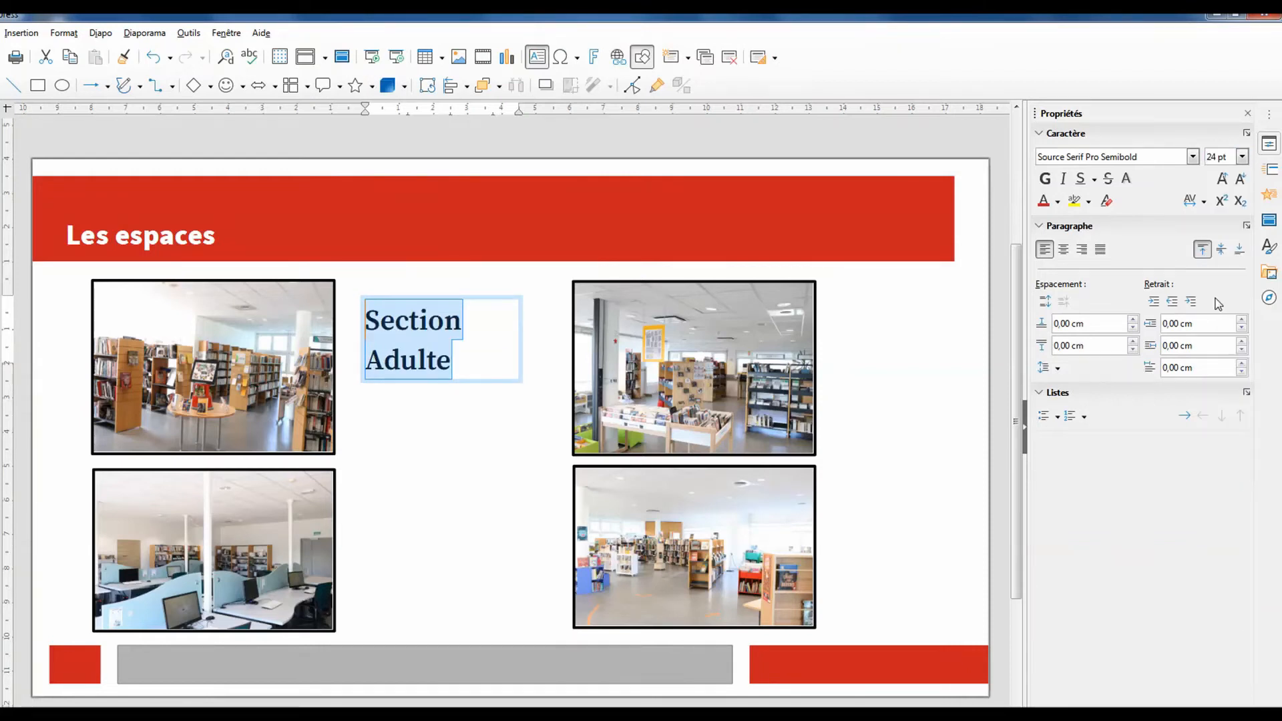
left_click(1064, 251)
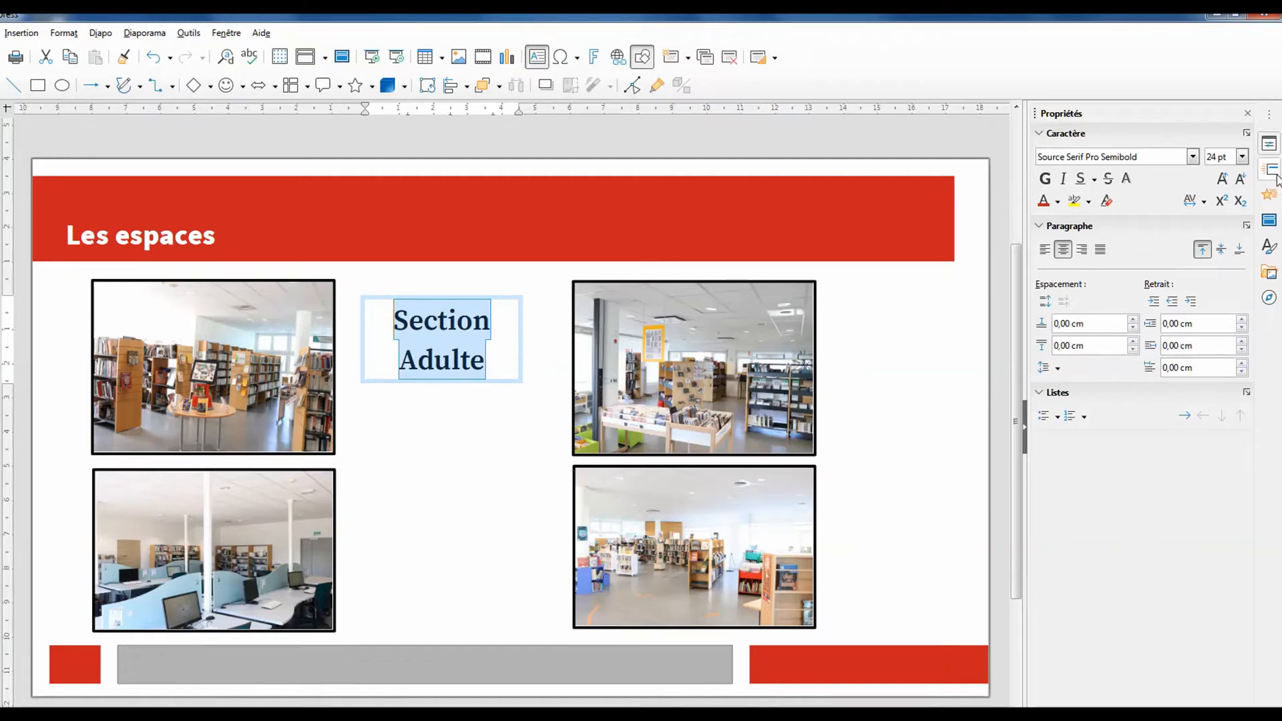
- Fill the "Section Adulte" text box with a solid light lime colour and set its fill transparency to 13 %
left_click(511, 377)
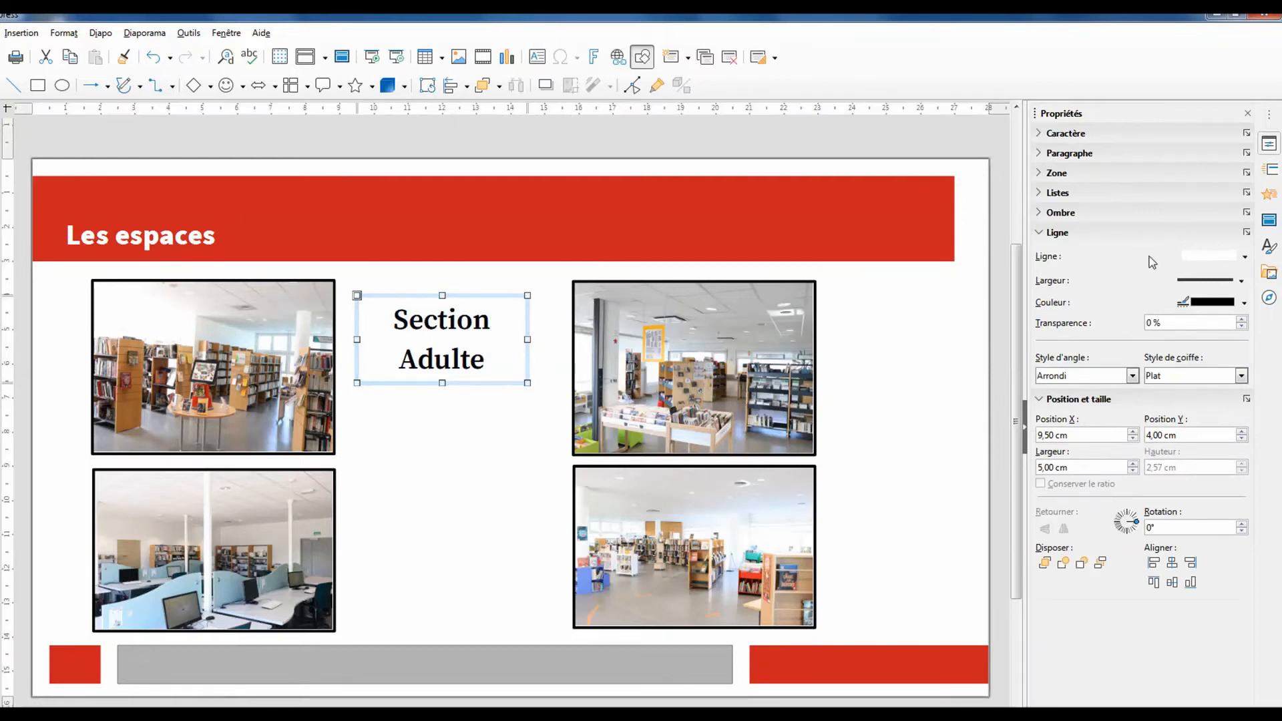
left_click(1038, 175)
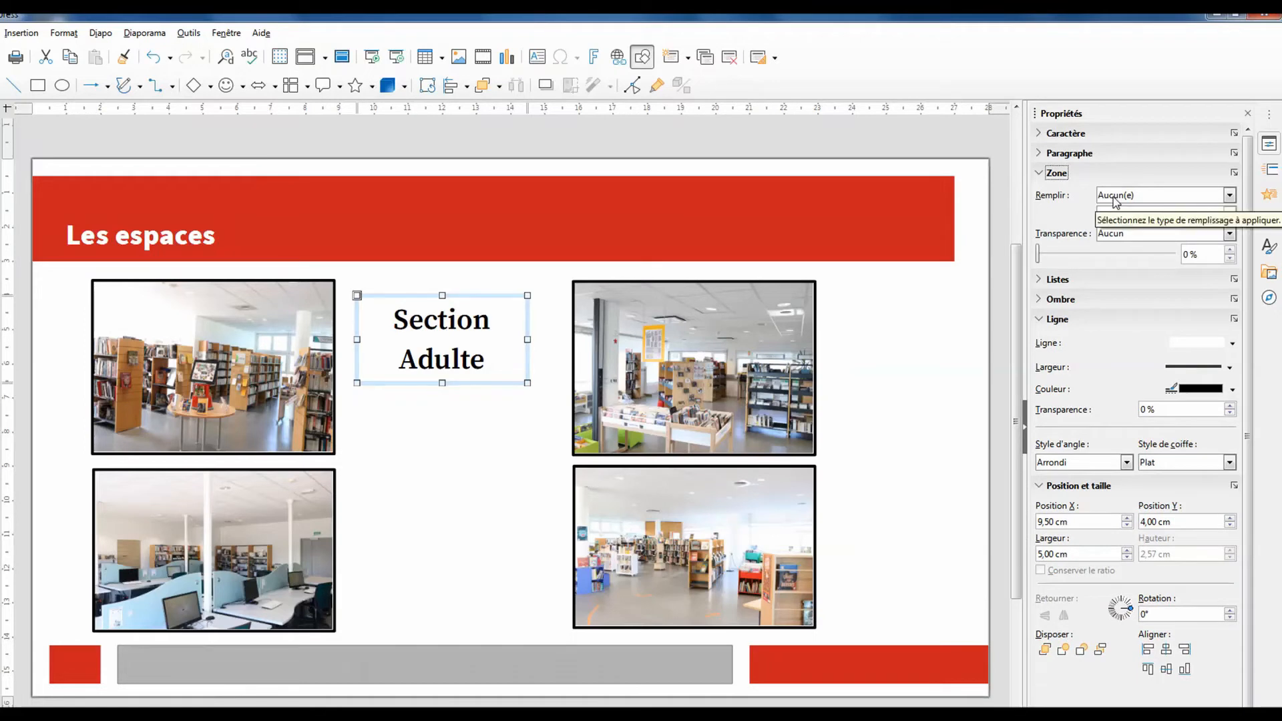
left_click(1230, 196)
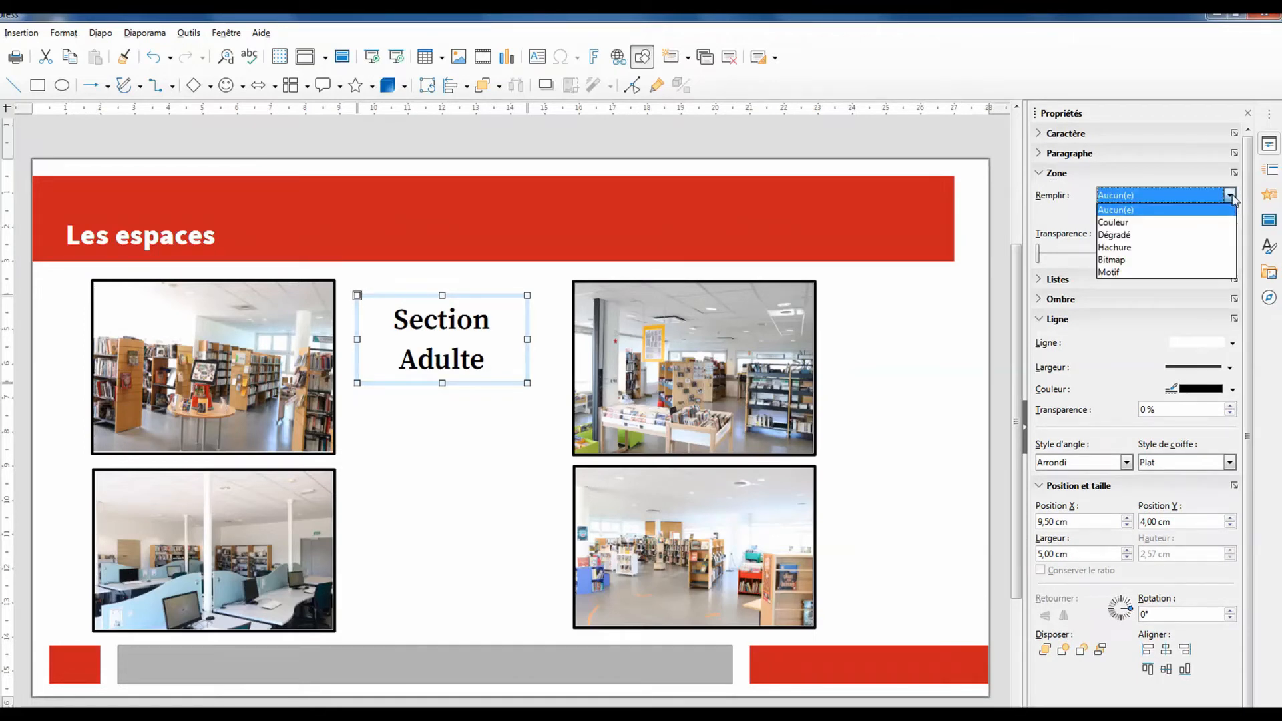
left_click(1132, 221)
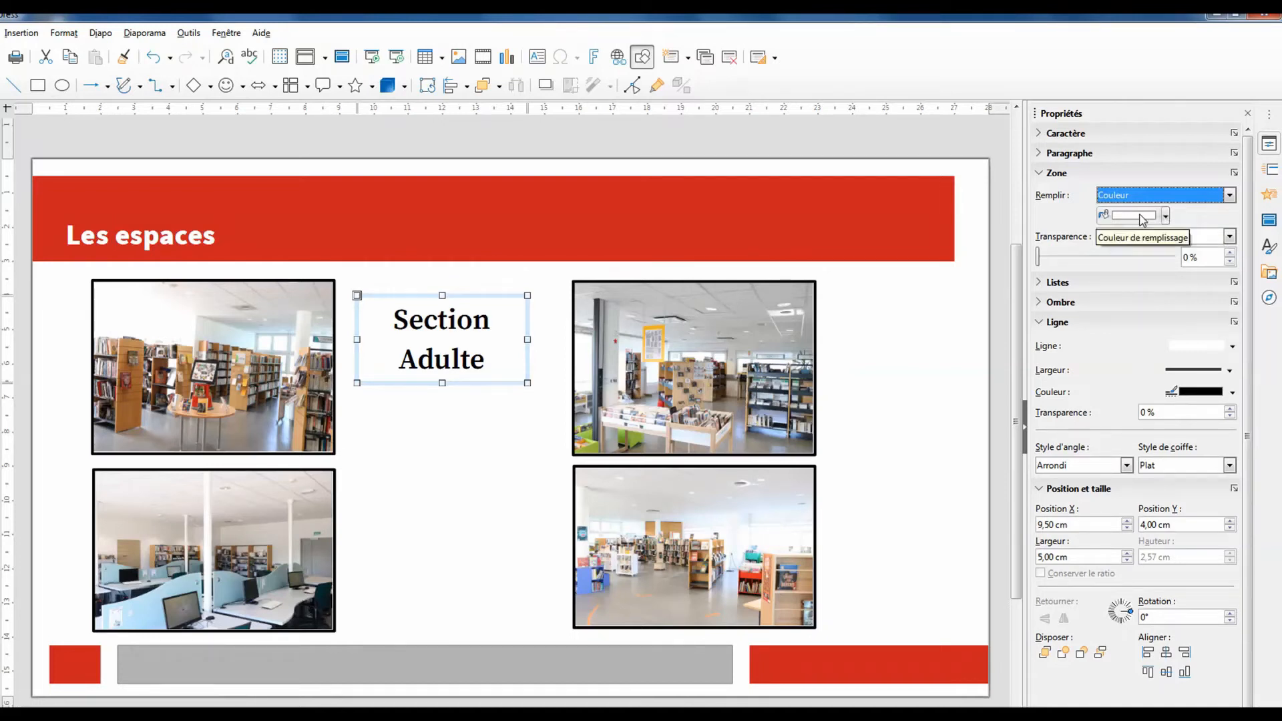
left_click(1165, 217)
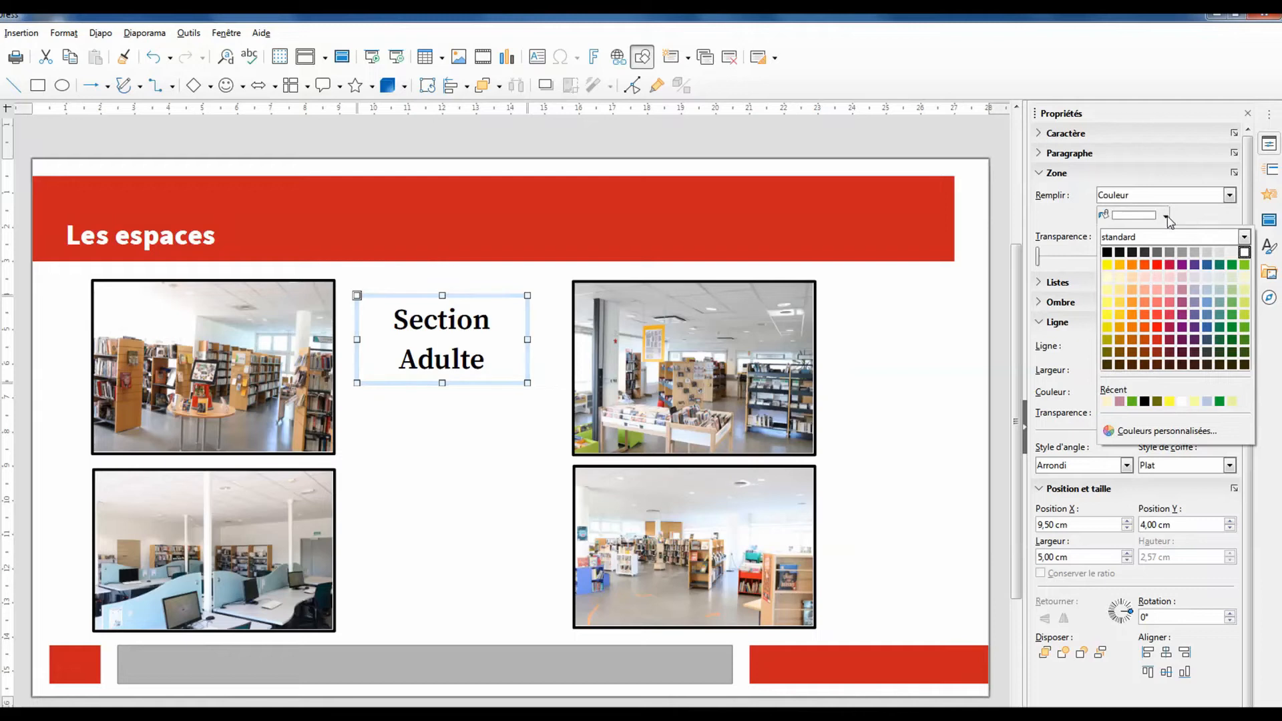
left_click(1232, 402)
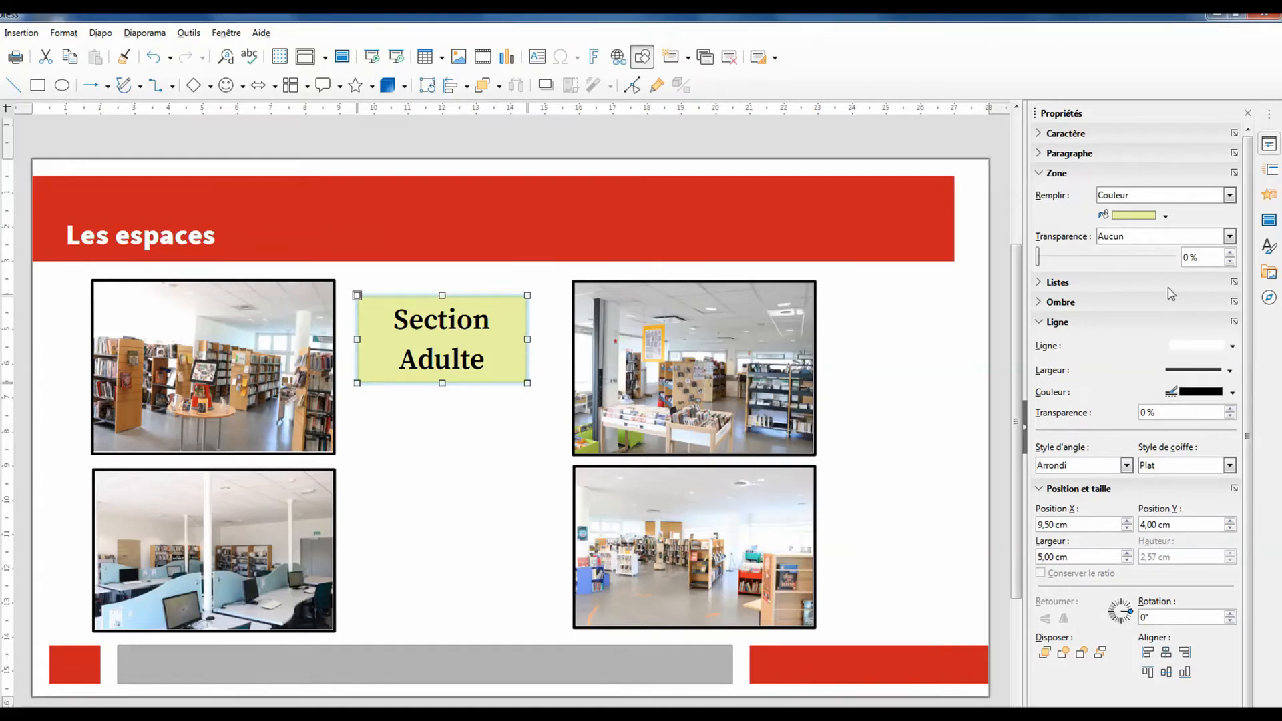
mouse_move(1040, 261)
left_mouse_down()
mouse_move(1108, 268)
mouse_move(1060, 272)
left_mouse_up()
- Enable a shadow on the "Section Adulte" box, try angles of 270° and 180°, and settle on 315°
left_click(1040, 304)
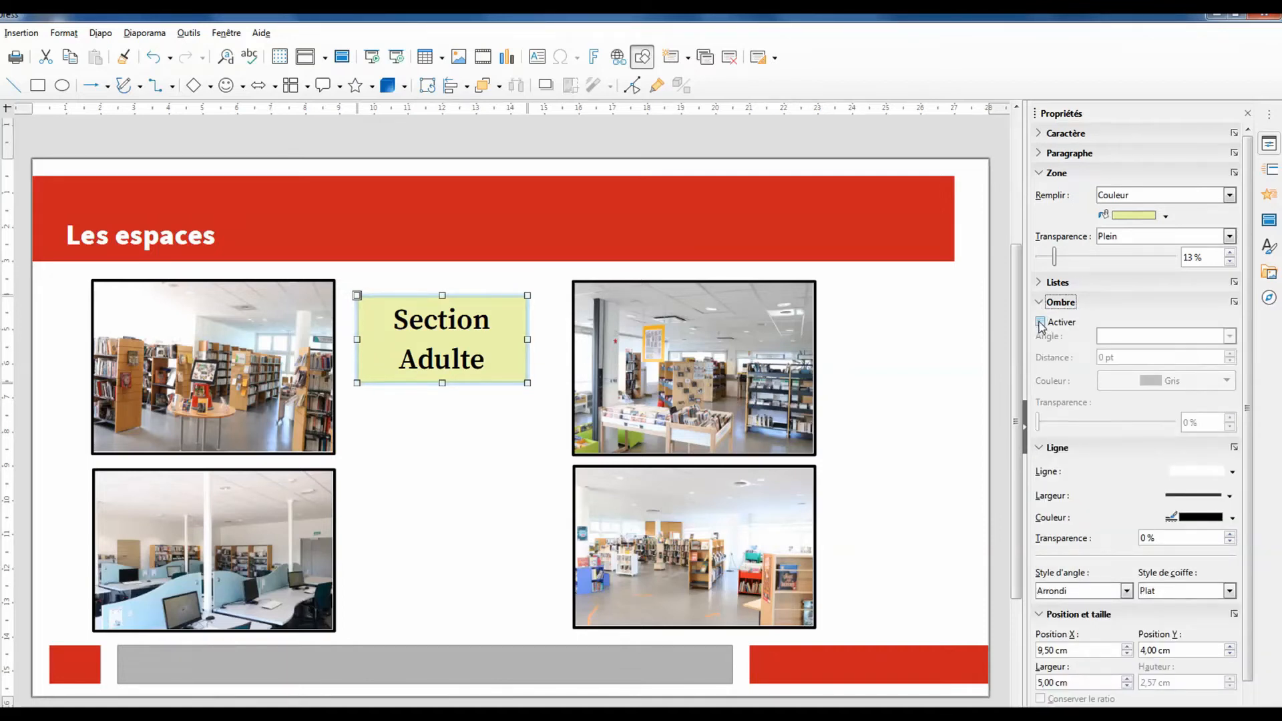
left_click(1040, 321)
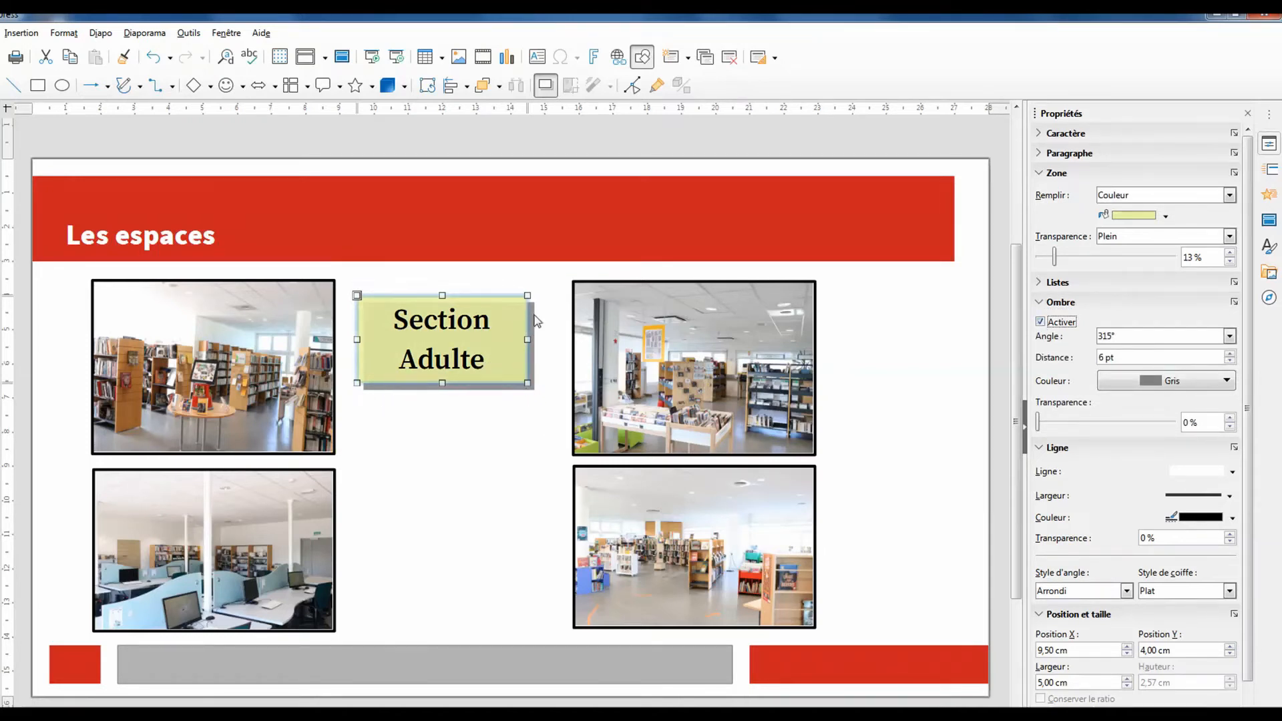
left_click(1229, 335)
left_click(1127, 426)
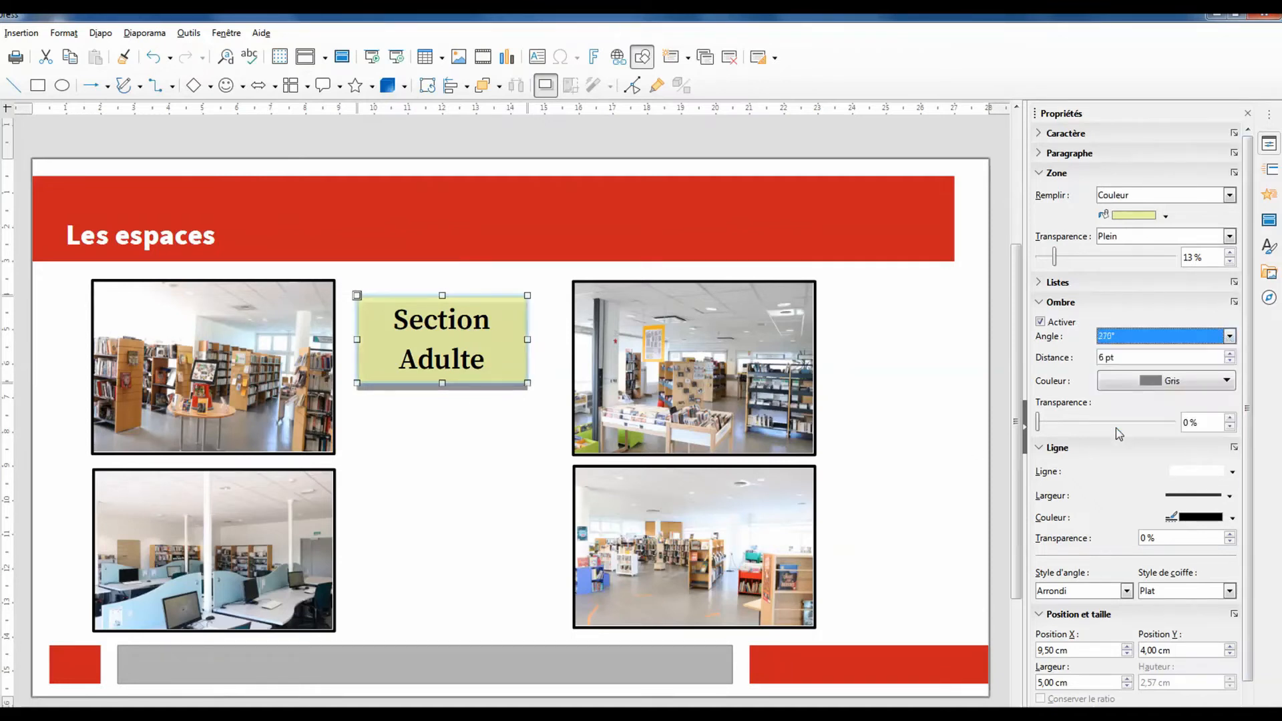
left_click(1229, 336)
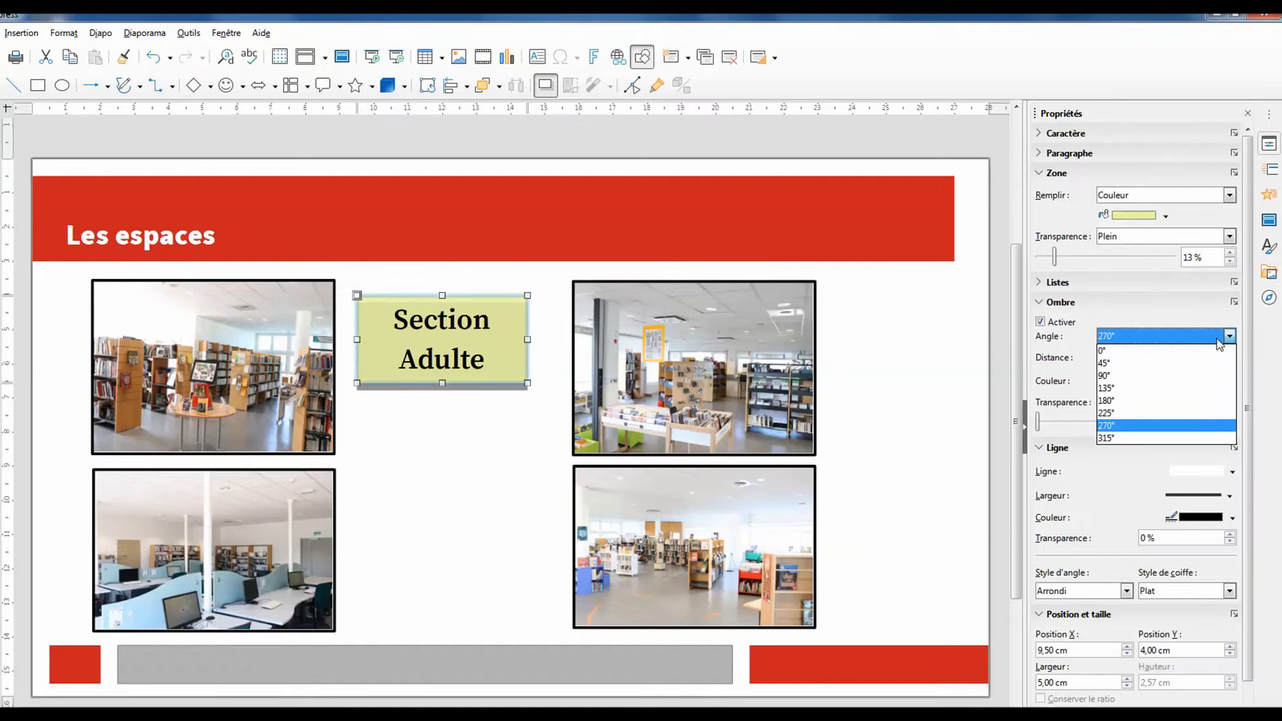
left_click(1118, 399)
left_click(1229, 336)
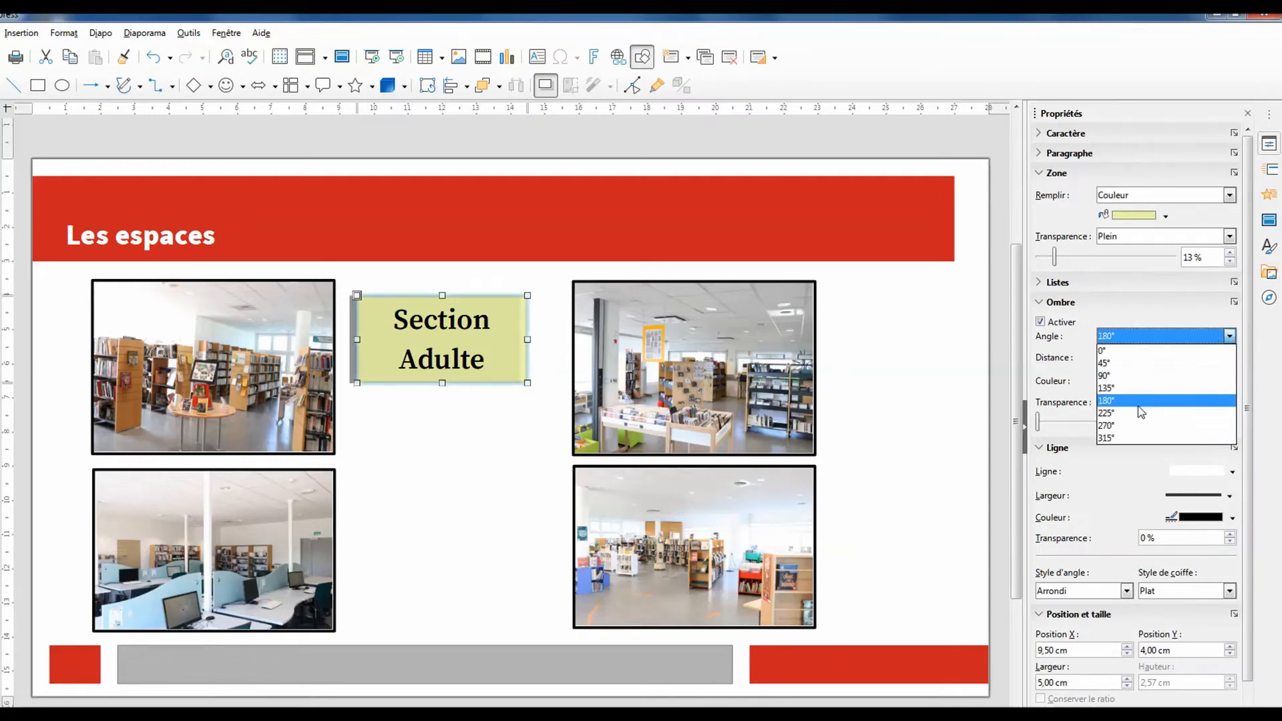
left_click(1129, 439)
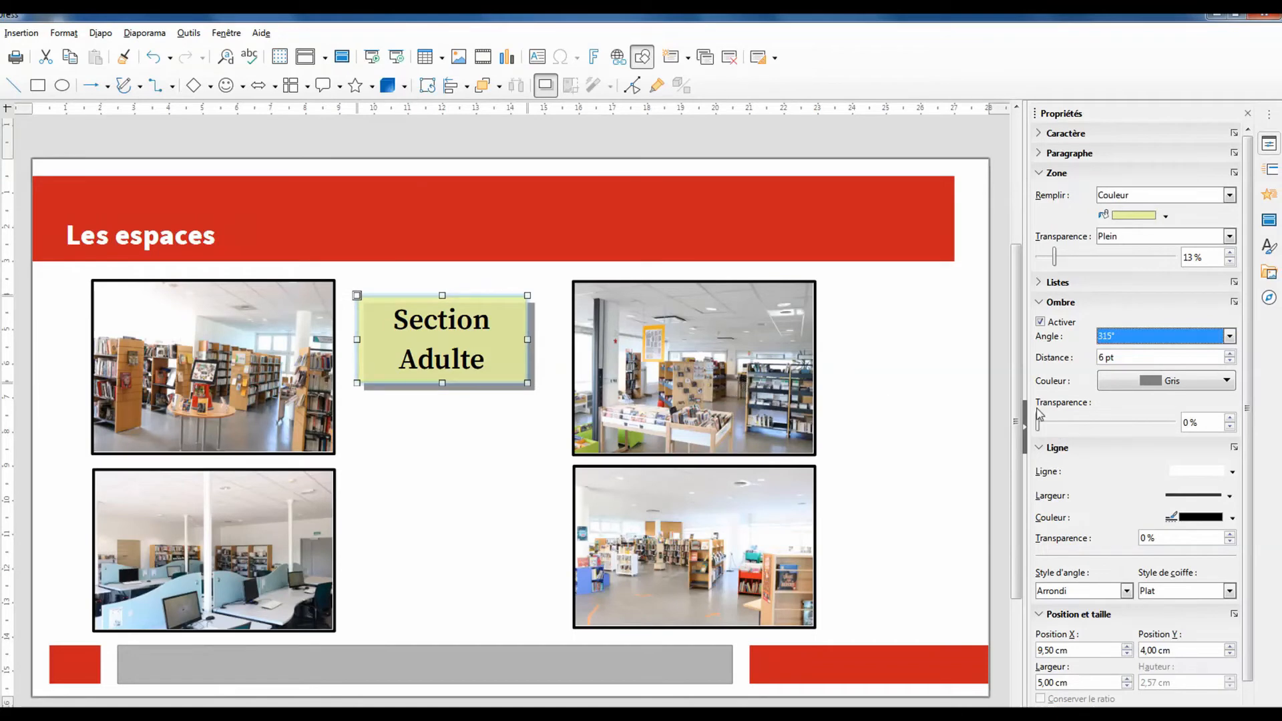
- Try a shadow distance of 8 pt on the text box and reduce it to 4 pt
left_click(1229, 354)
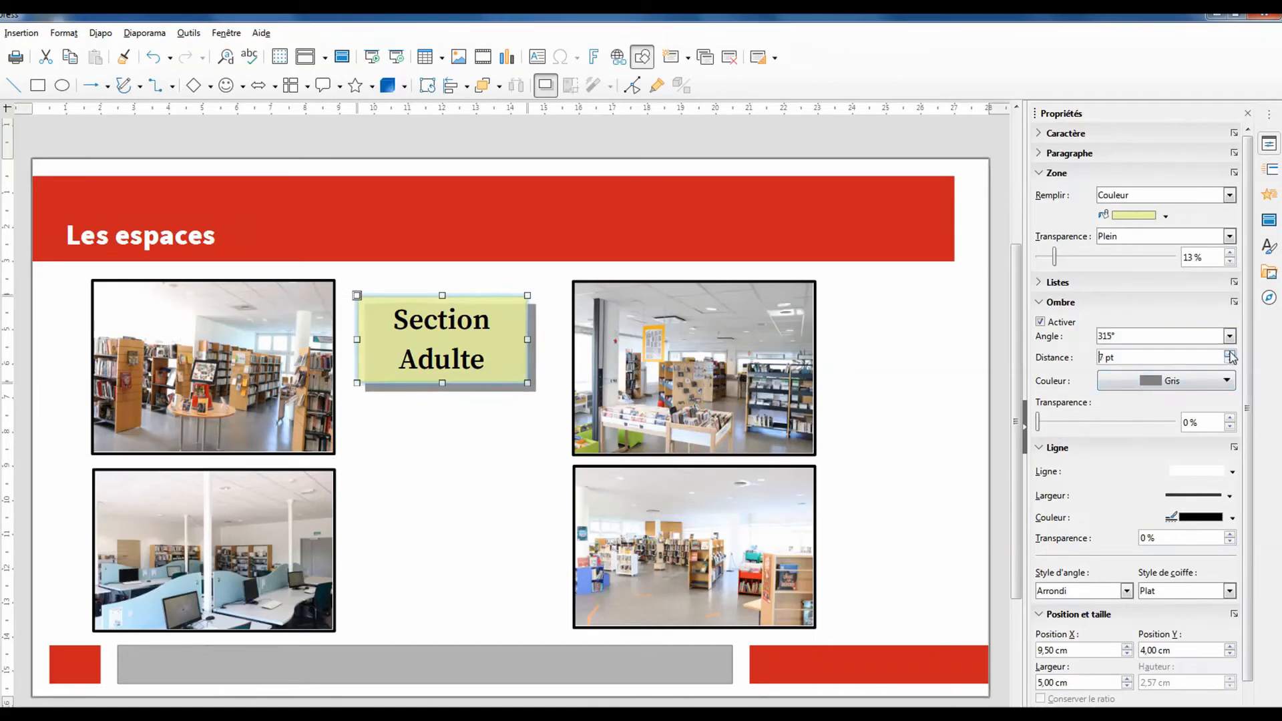
left_click(1229, 354)
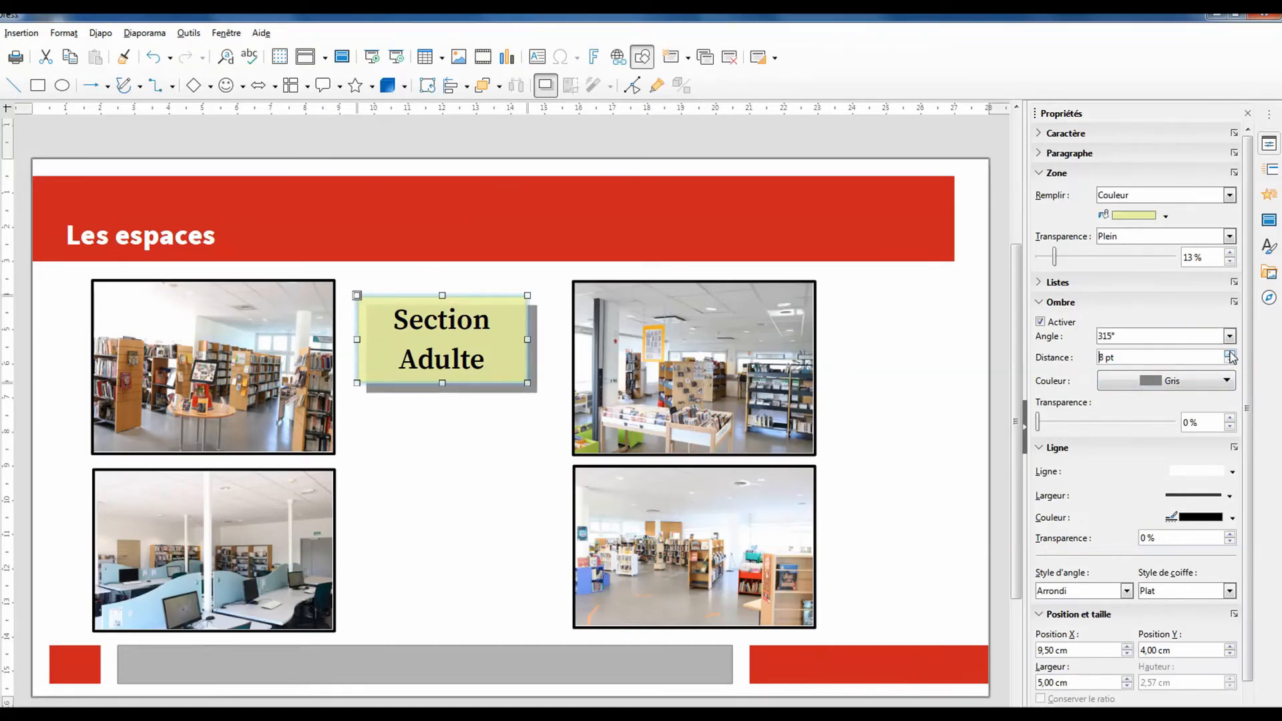
left_click(1229, 361)
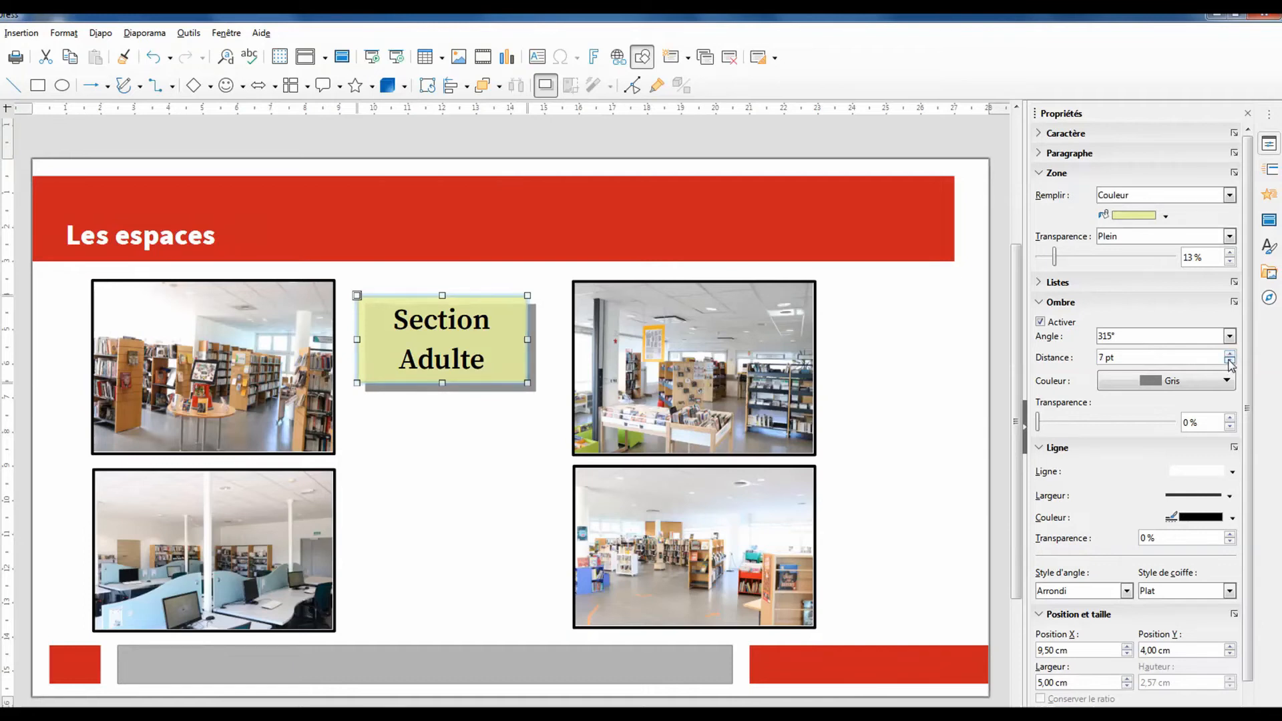
left_click(1229, 361)
left_click(1229, 361)
left_click(1229, 361)
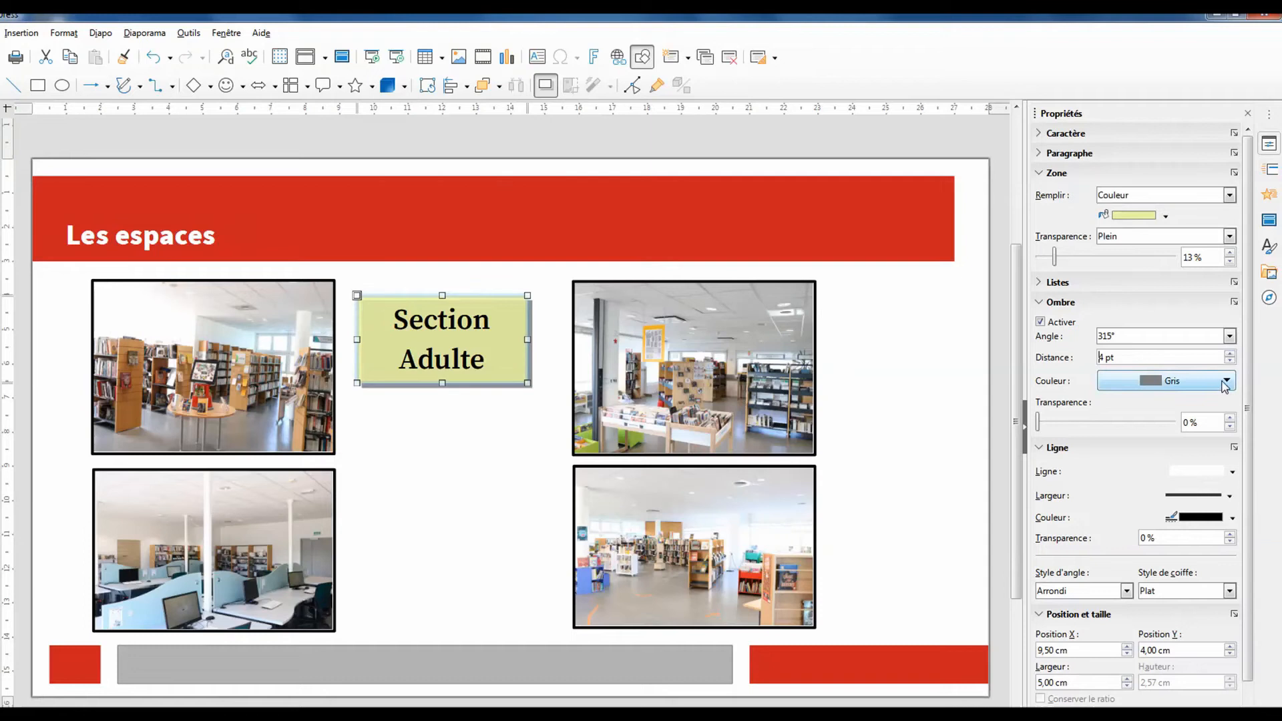
- Set the text box's shadow colour to Citron vert clair 3, after also trying Vert clair 3
left_click(1226, 382)
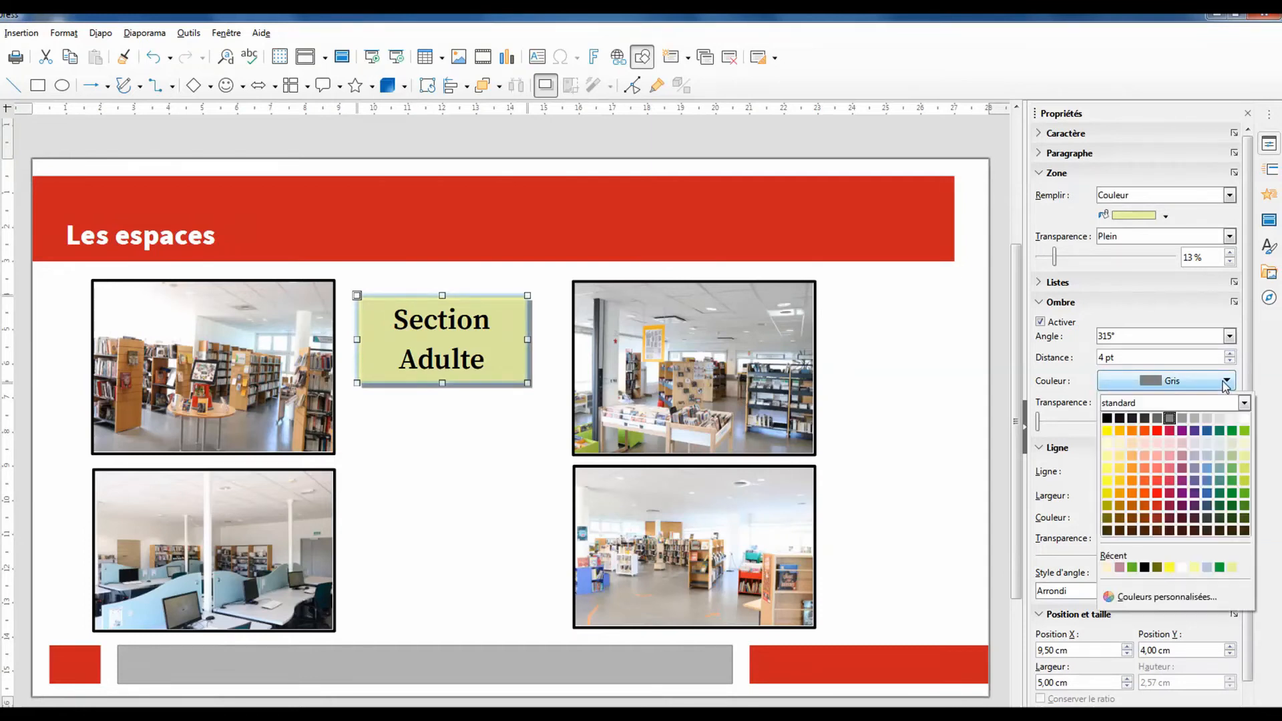
left_click(1243, 457)
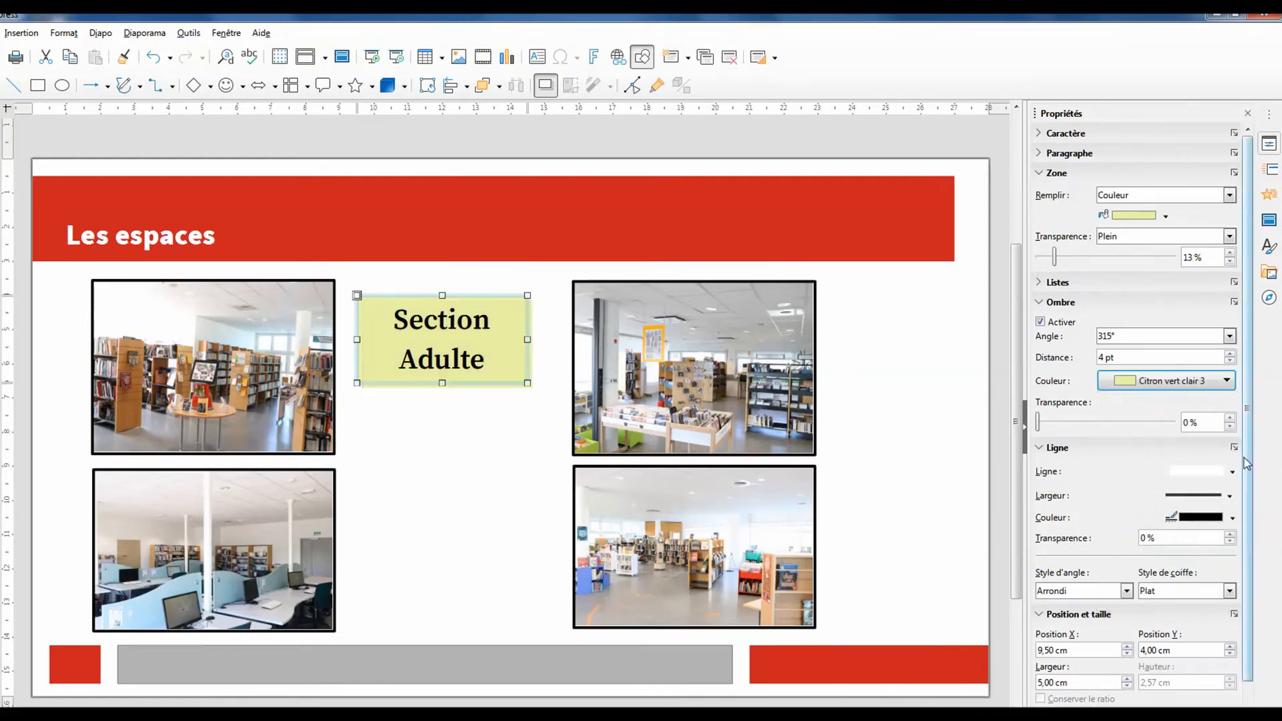
left_click(1228, 382)
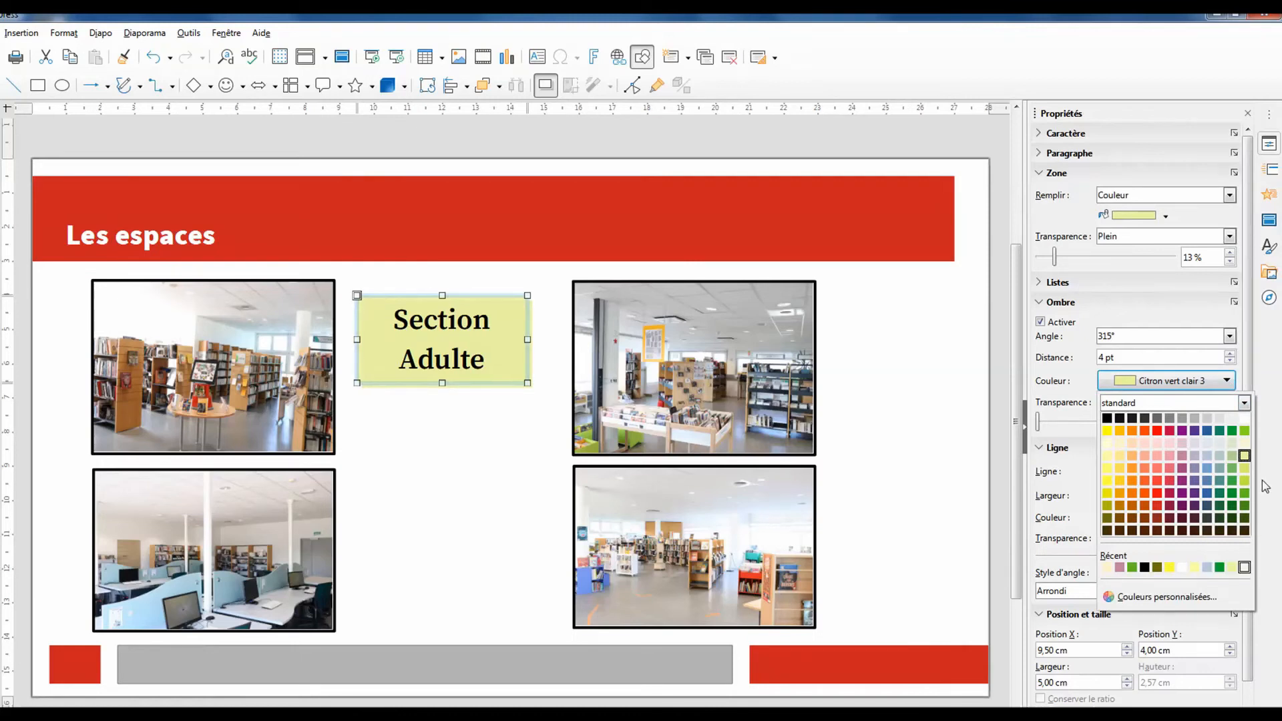
left_click(1232, 457)
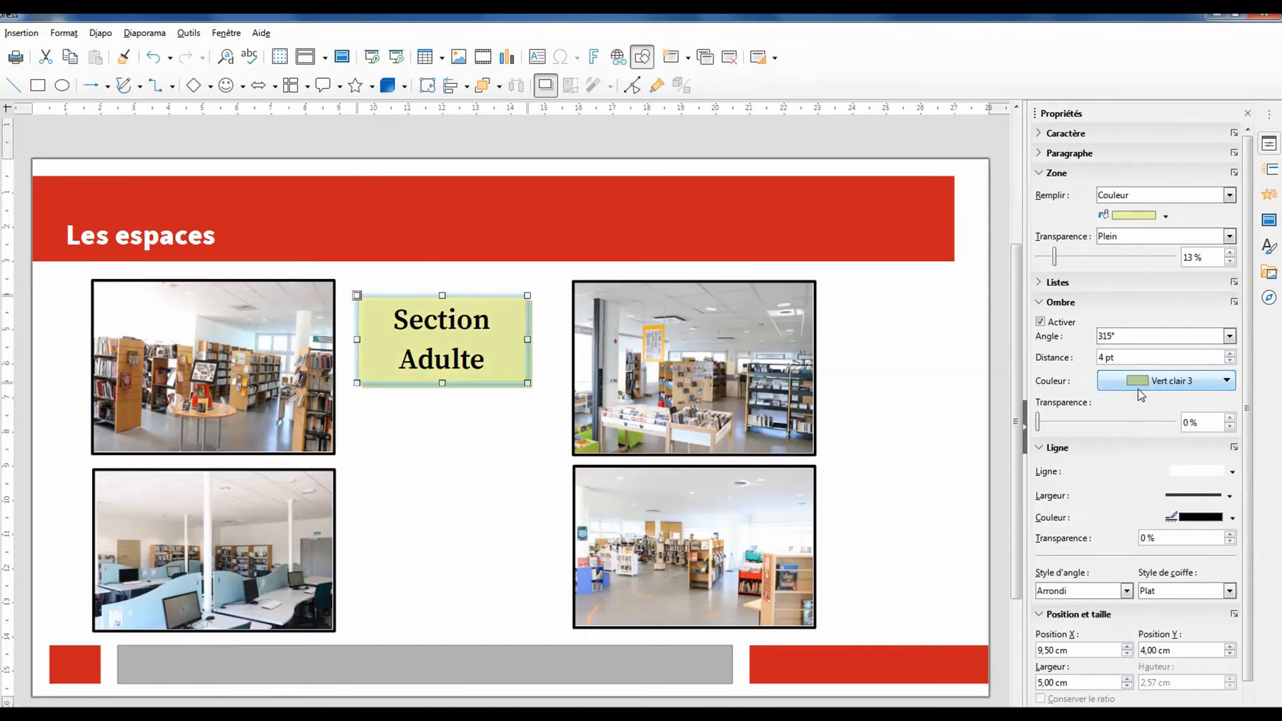
left_click(1225, 381)
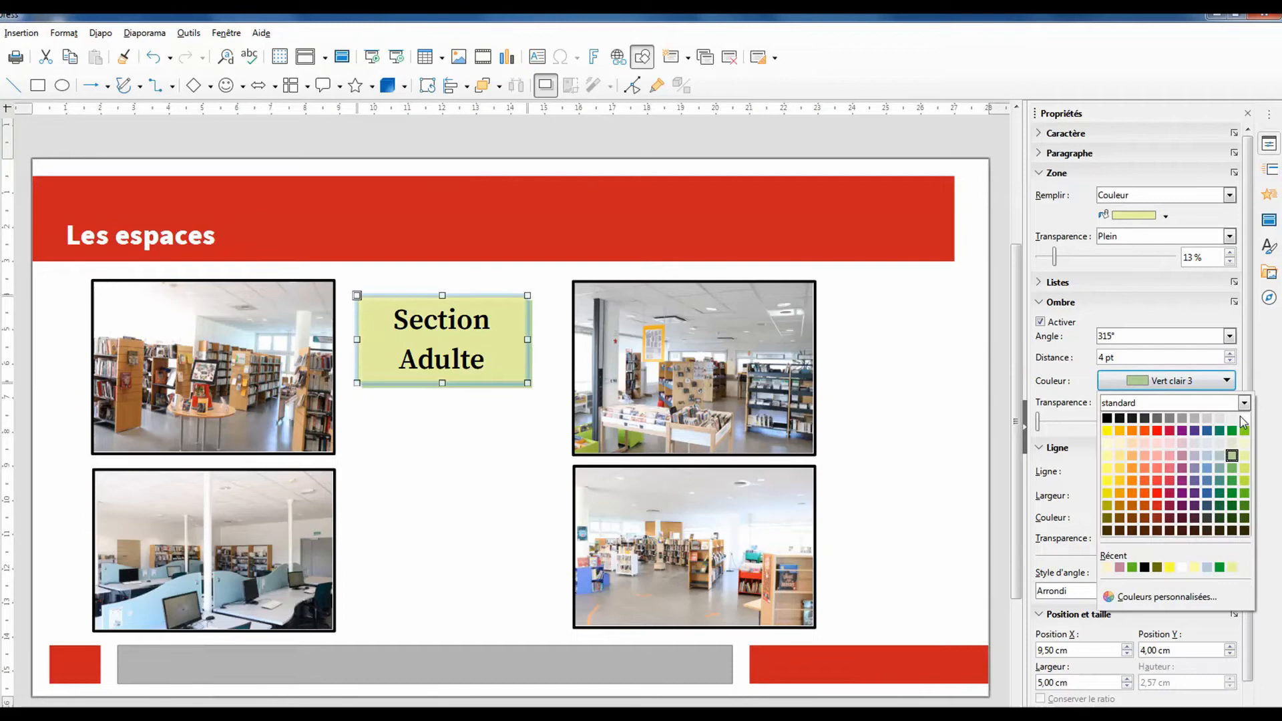
left_click(1246, 461)
- Set the text box's shadow transparency to 17 % and its shadow distance to 6 pt
left_click(1051, 425)
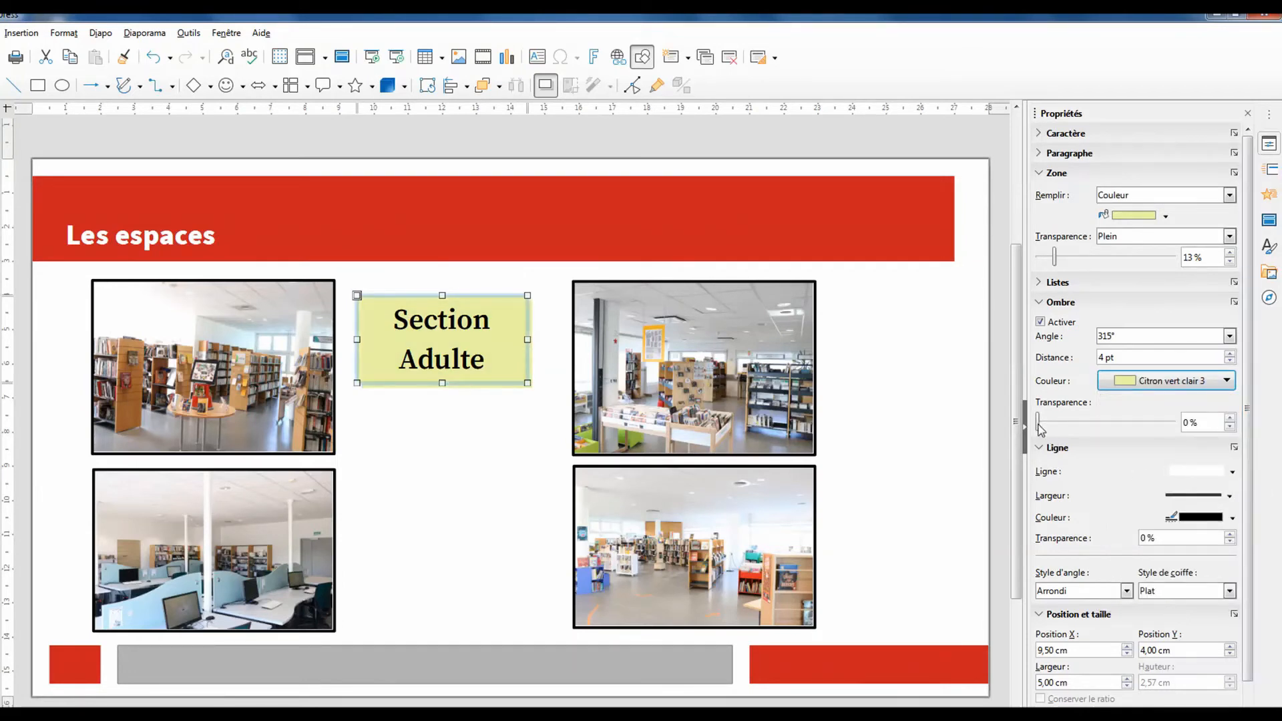
left_click_drag(1053, 431, 1060, 428)
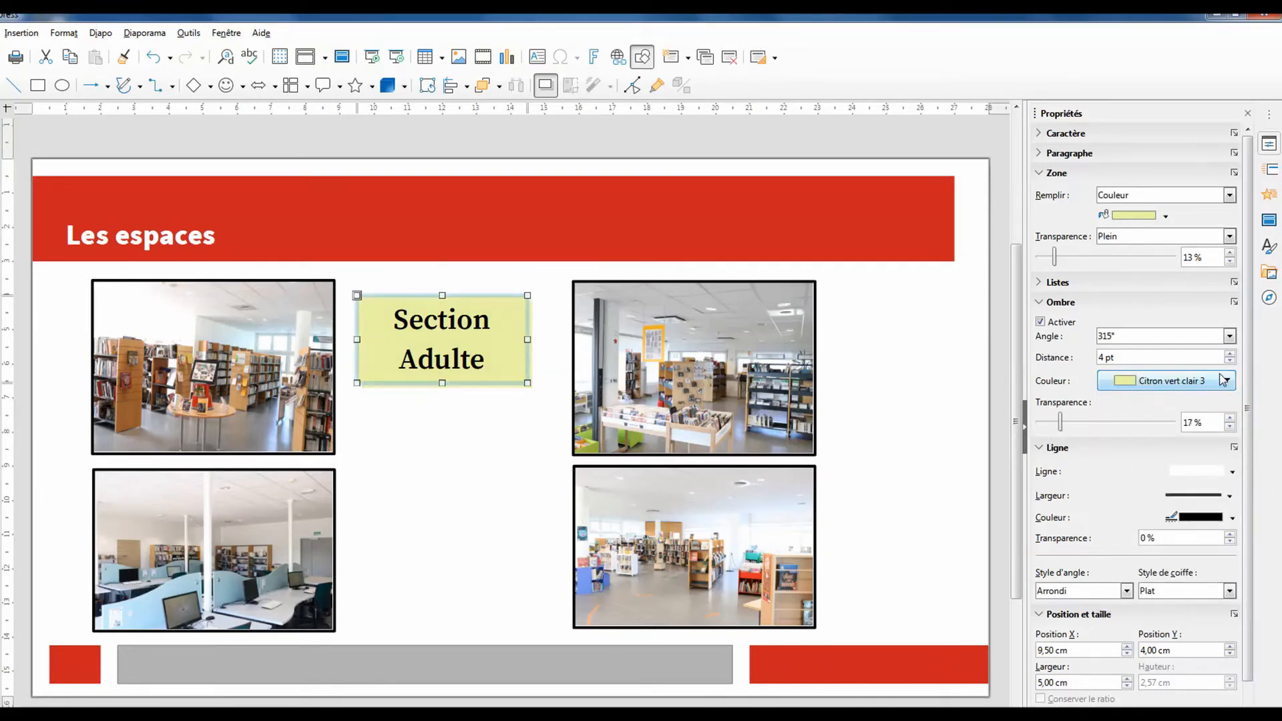
left_click(1229, 354)
left_click(1229, 355)
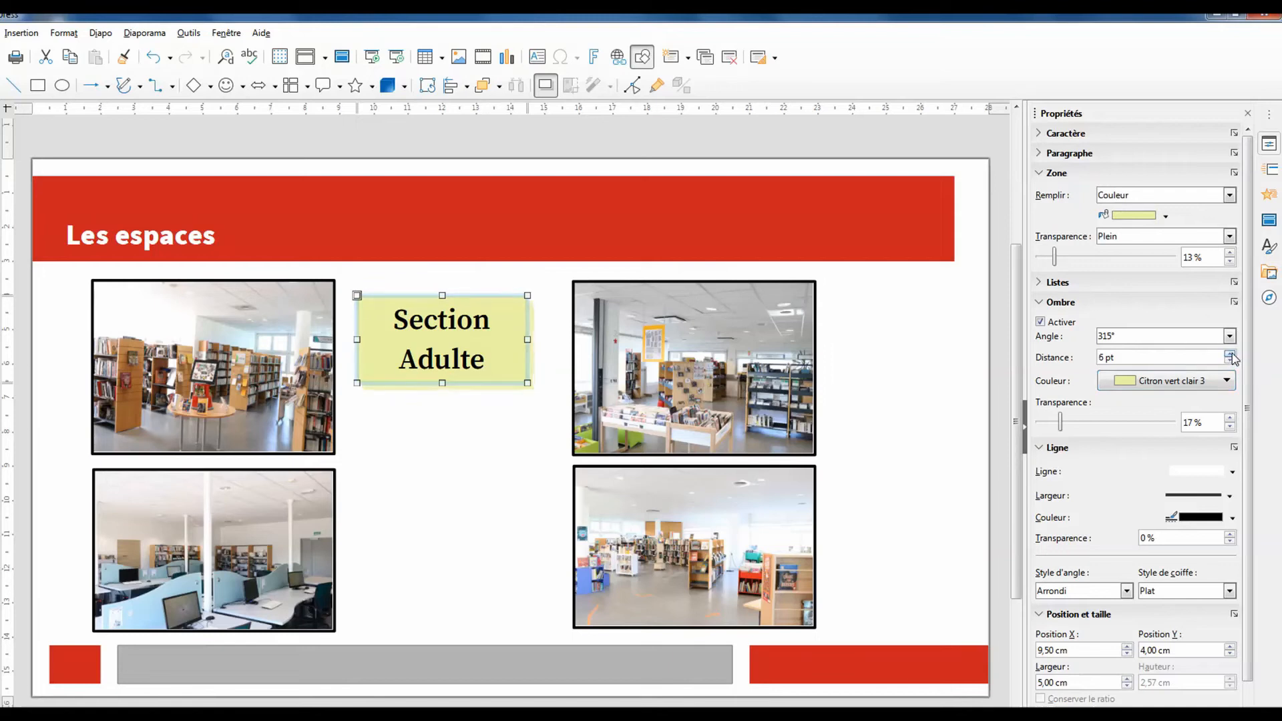
- Set the shadow colour of the "Section Adulte" box to Citron vert clair 2, after also trying Citron vert foncé 1
left_click(476, 475)
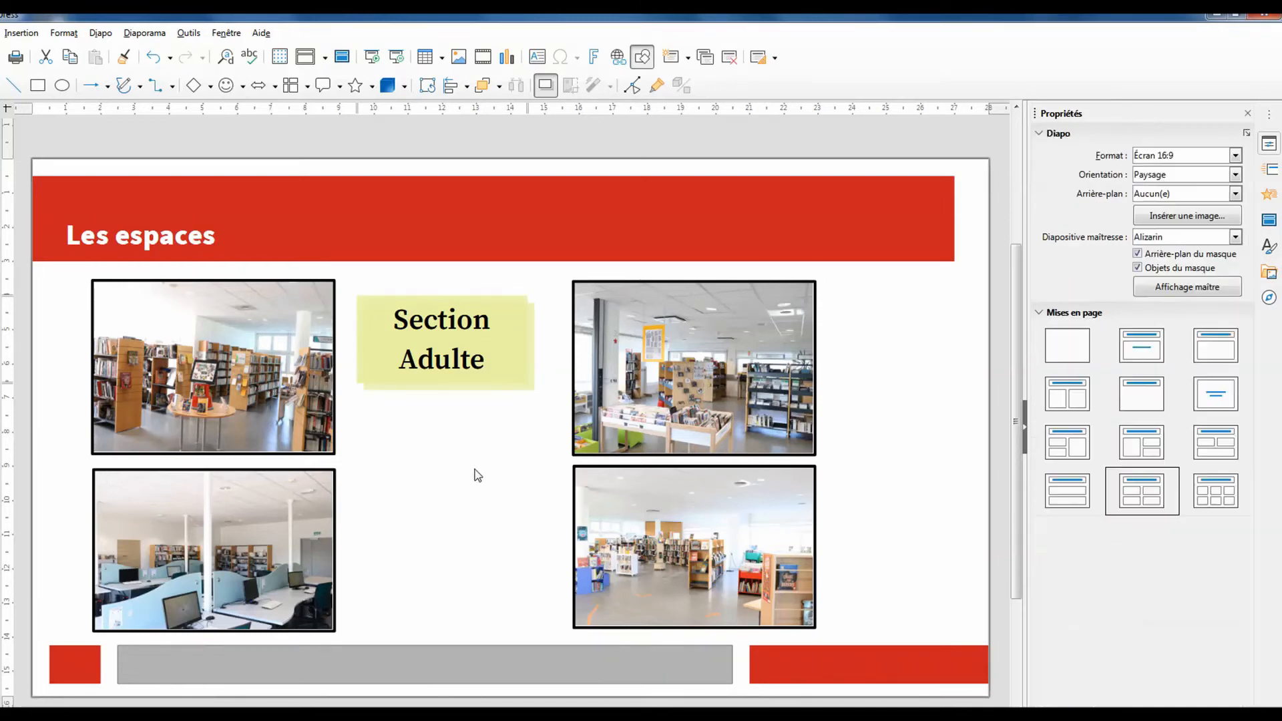
left_click(503, 363)
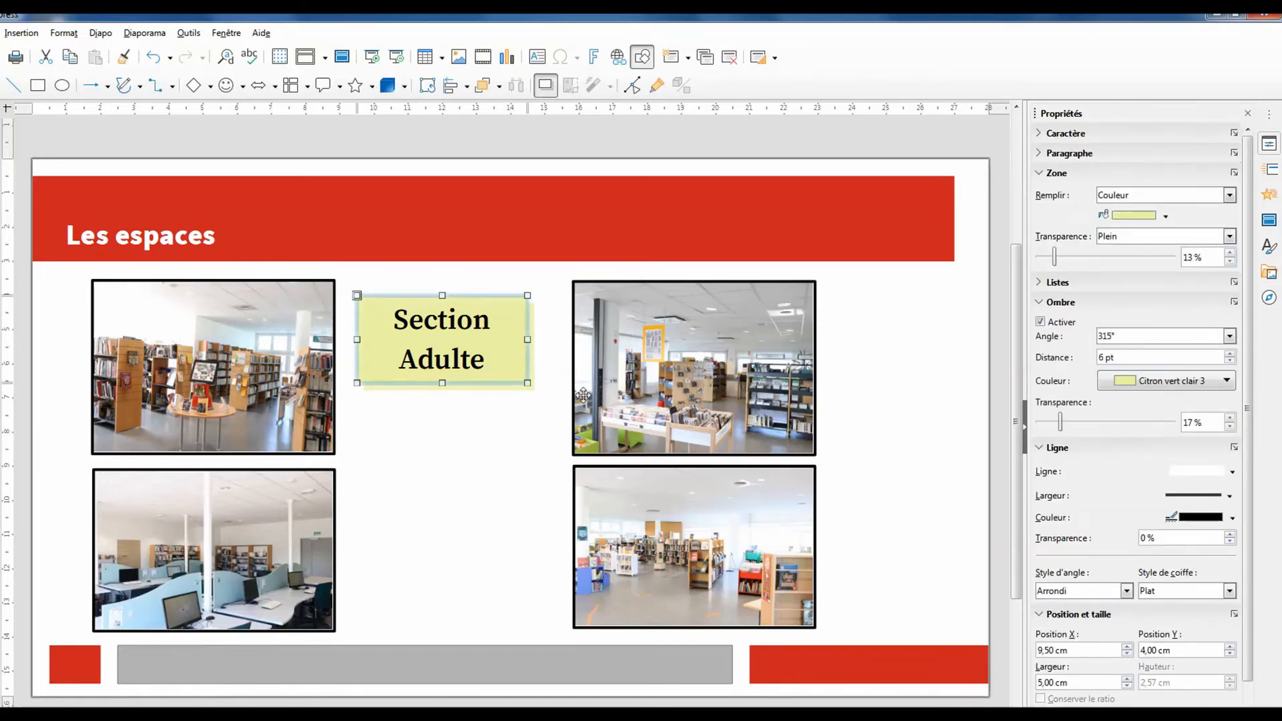
left_click(1228, 382)
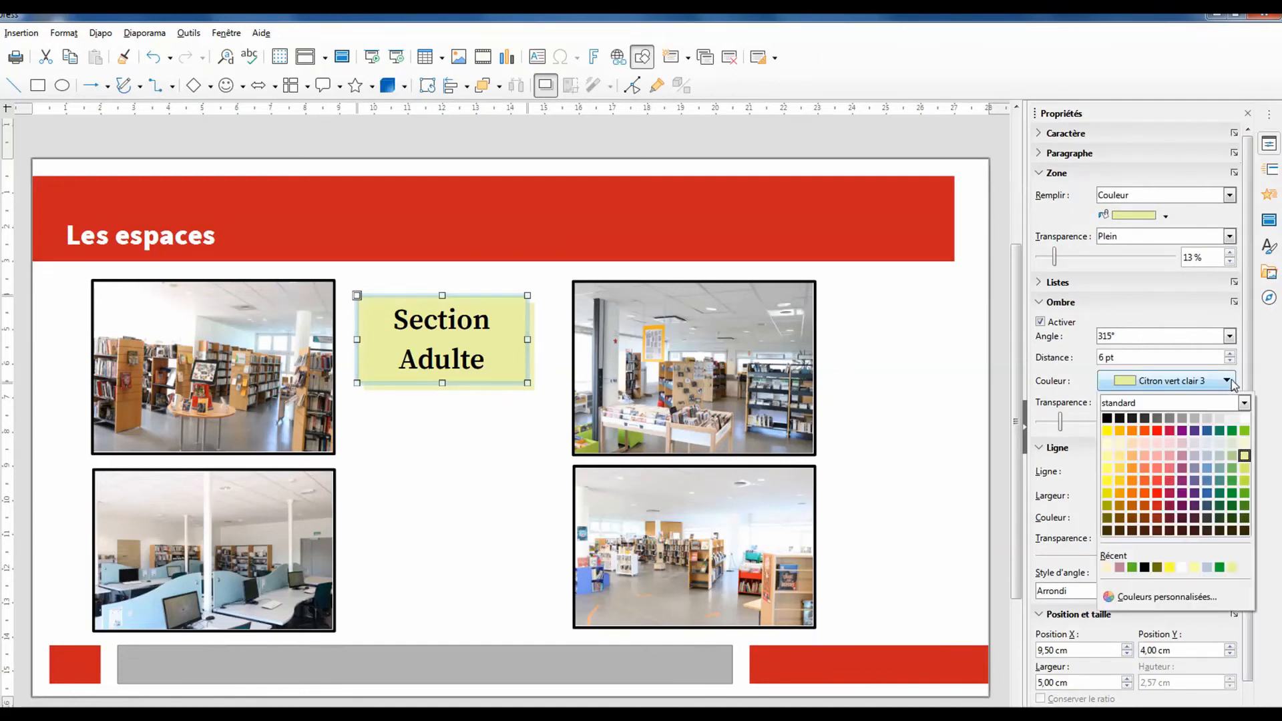
left_click(1131, 567)
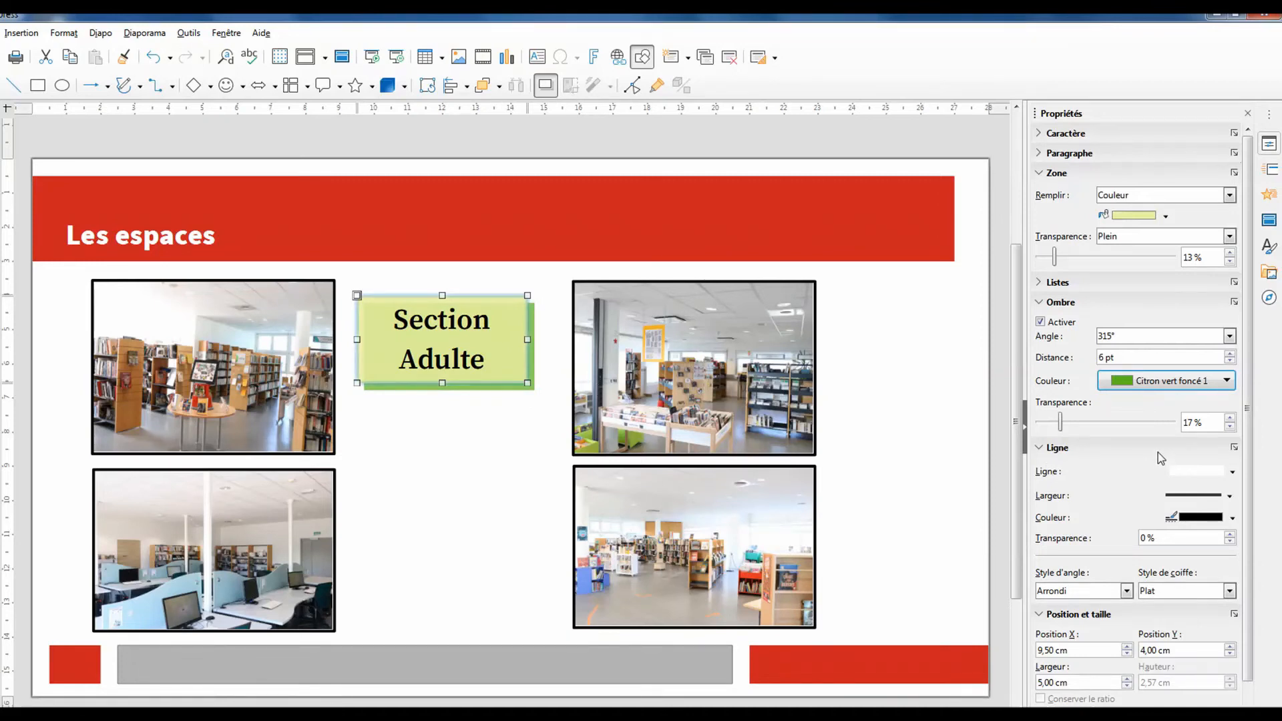
left_click(1172, 383)
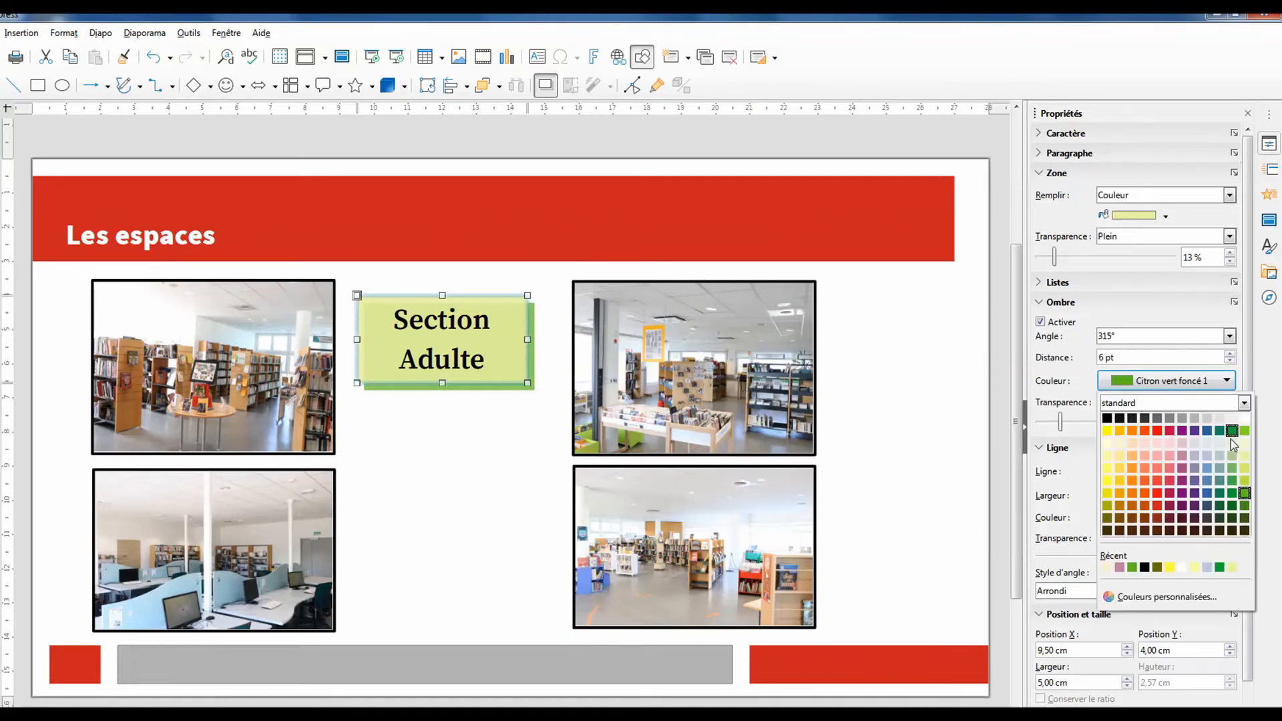
left_click(1245, 468)
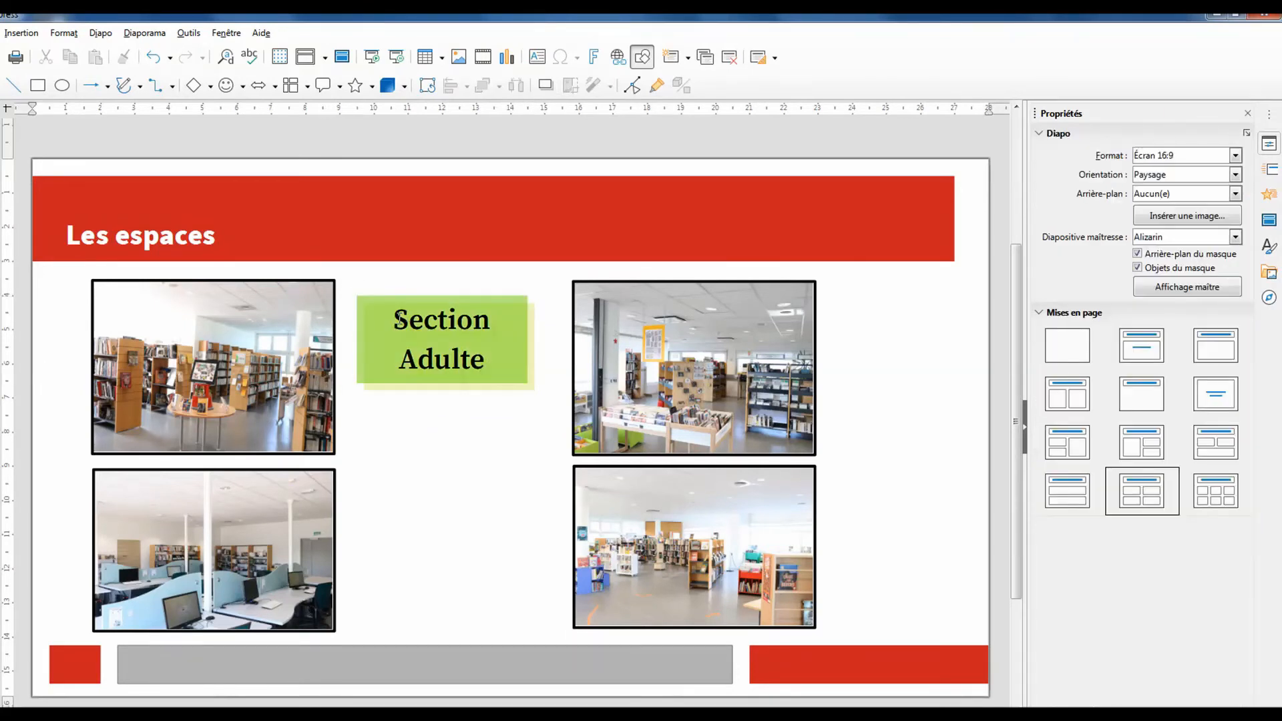
- Make the "Section Adulte" text red and italic
left_click(399, 319)
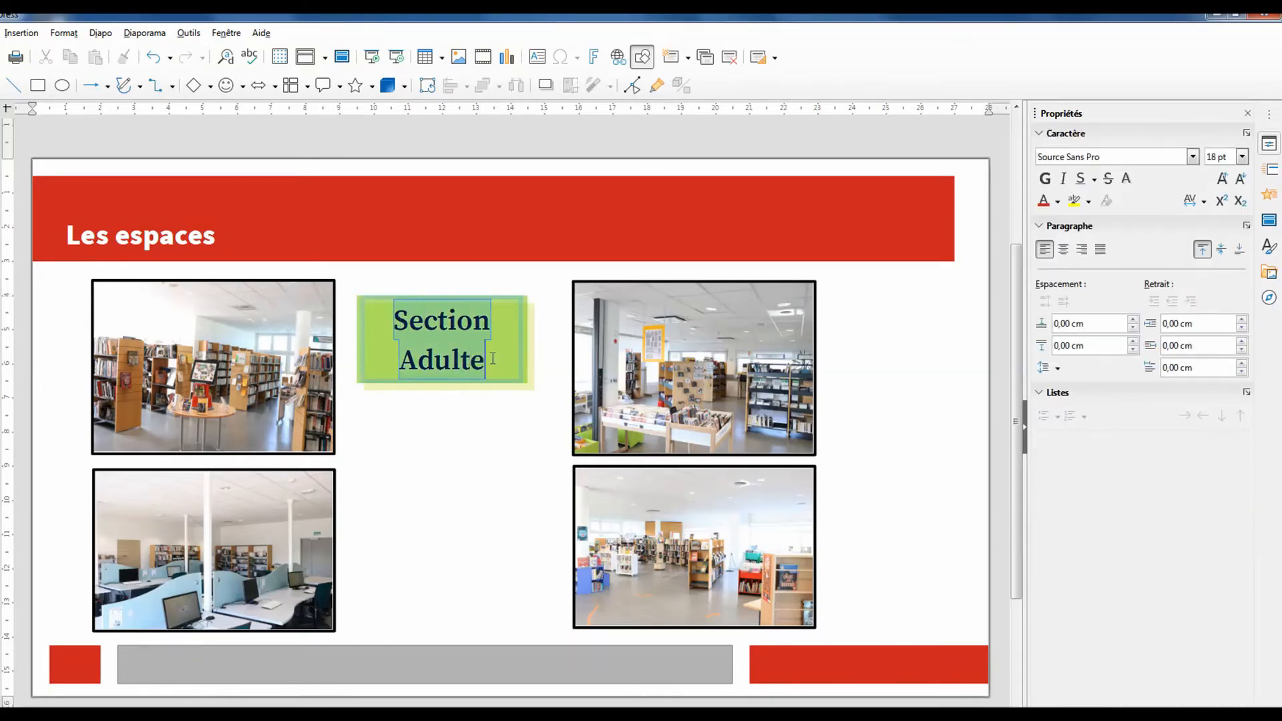
left_click(1058, 202)
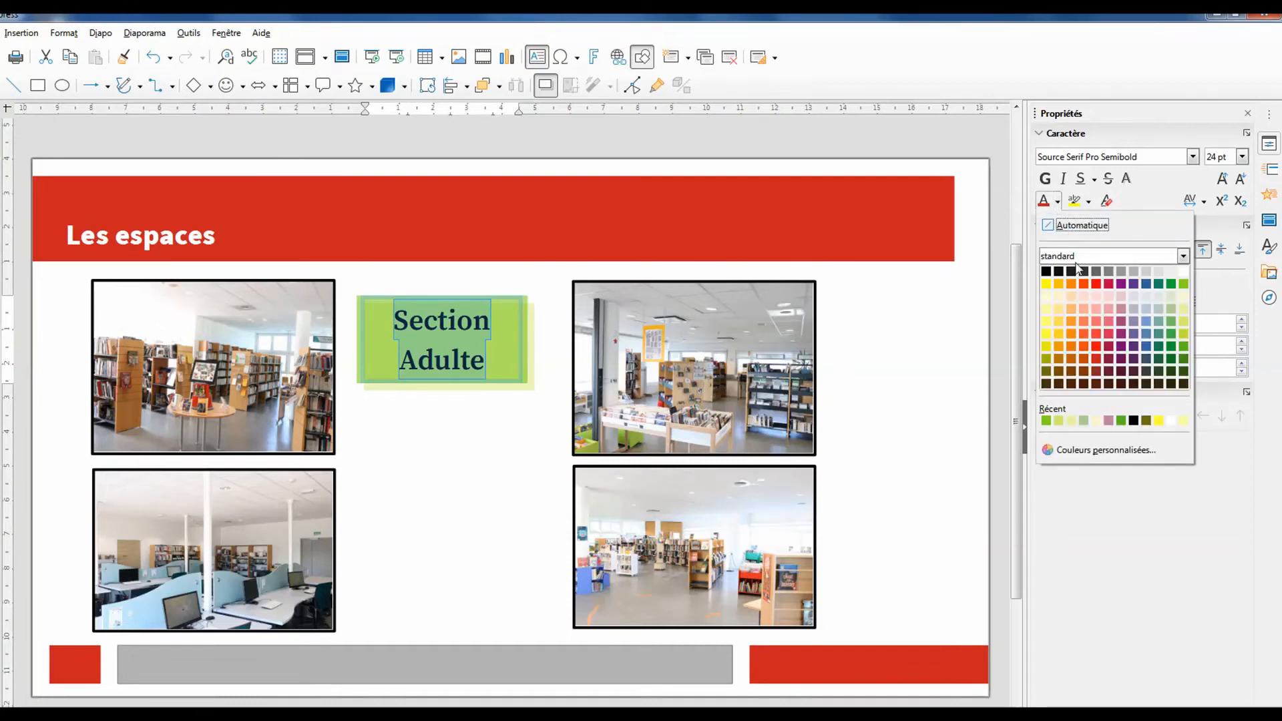
left_click(1096, 284)
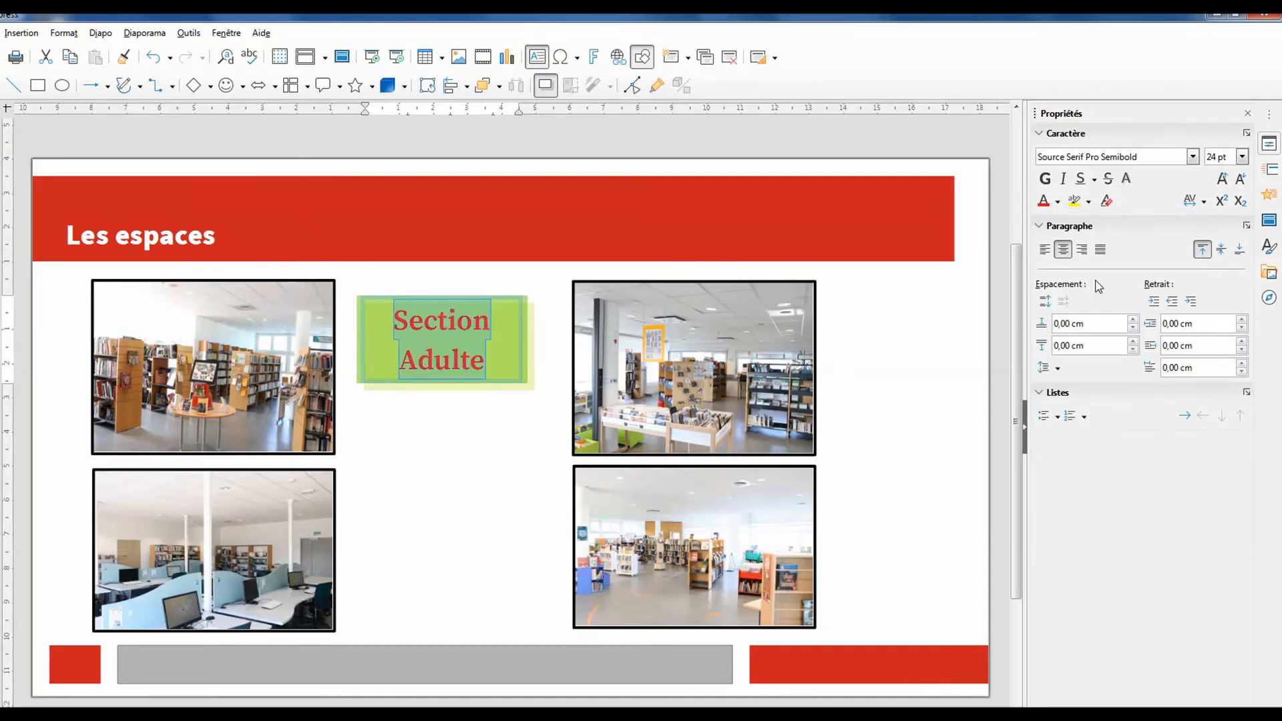
left_click(1063, 178)
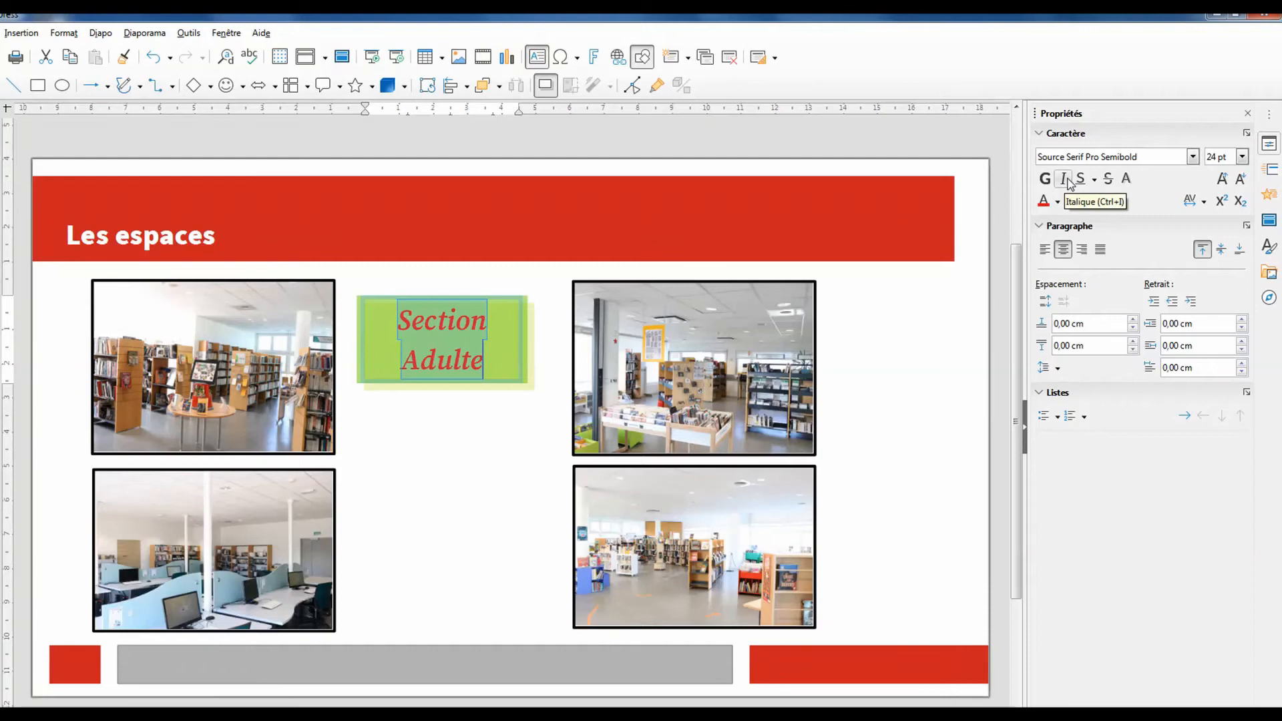
left_click(425, 457)
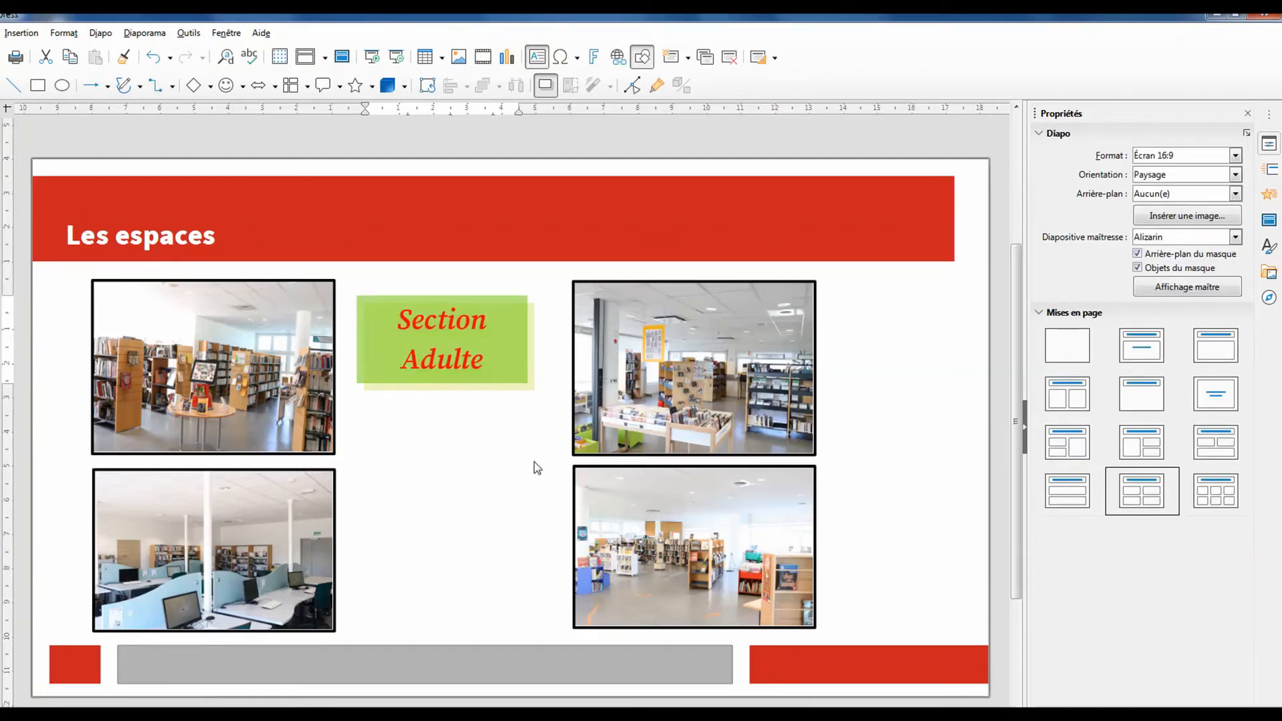
- Duplicate the "Section Adulte" box and place the copy beside the lower-left photo, at X 9,50 cm and Y 10,00 cm
left_click(381, 376)
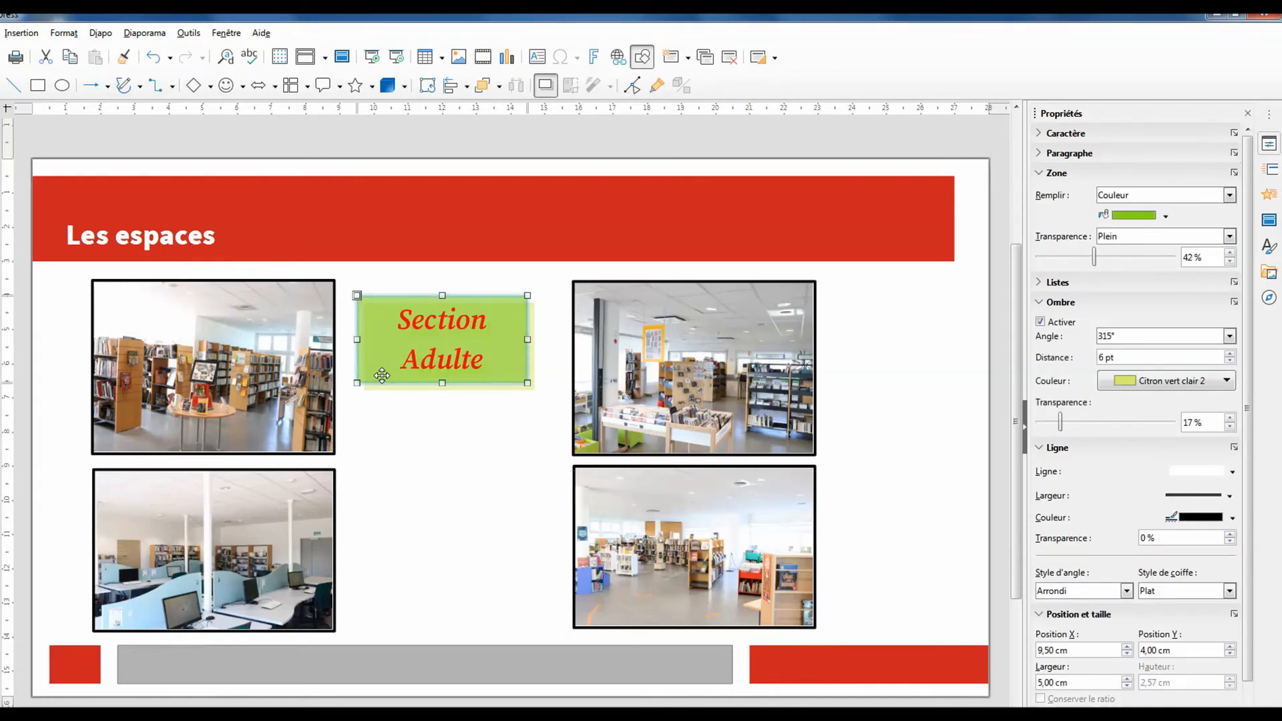
right_click(382, 376)
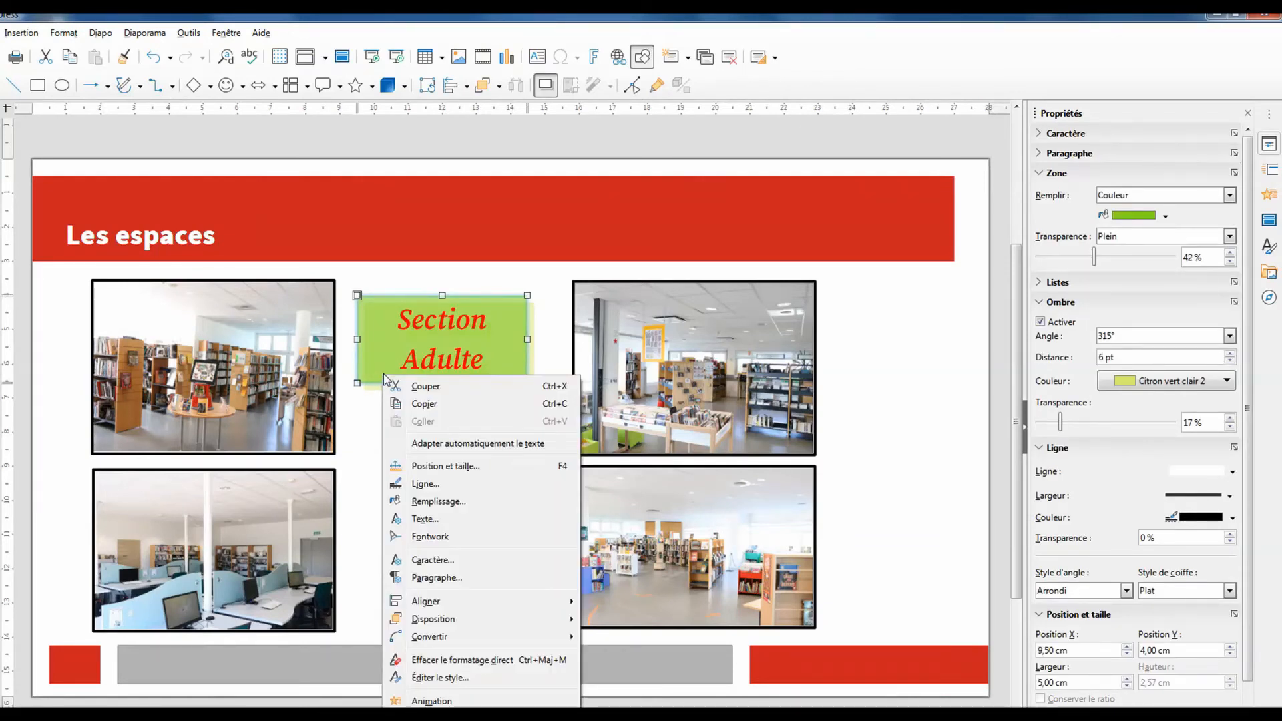
left_click(424, 404)
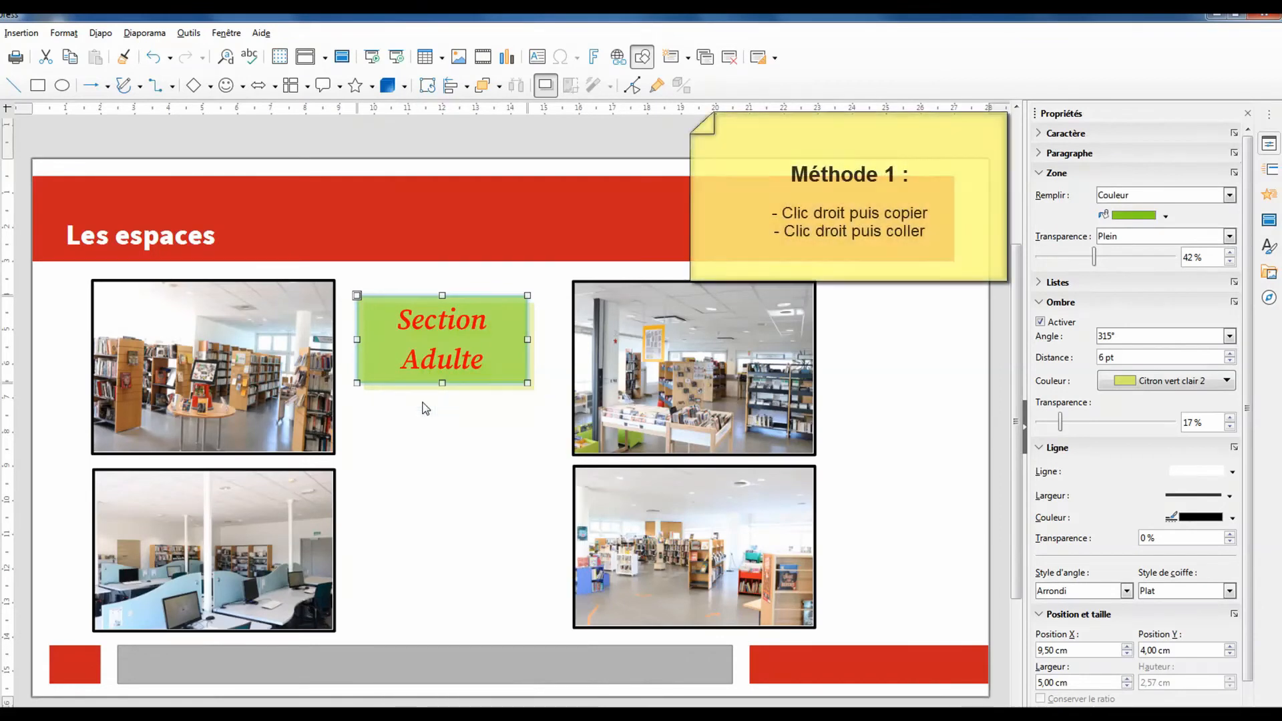
right_click(398, 472)
left_click(428, 519)
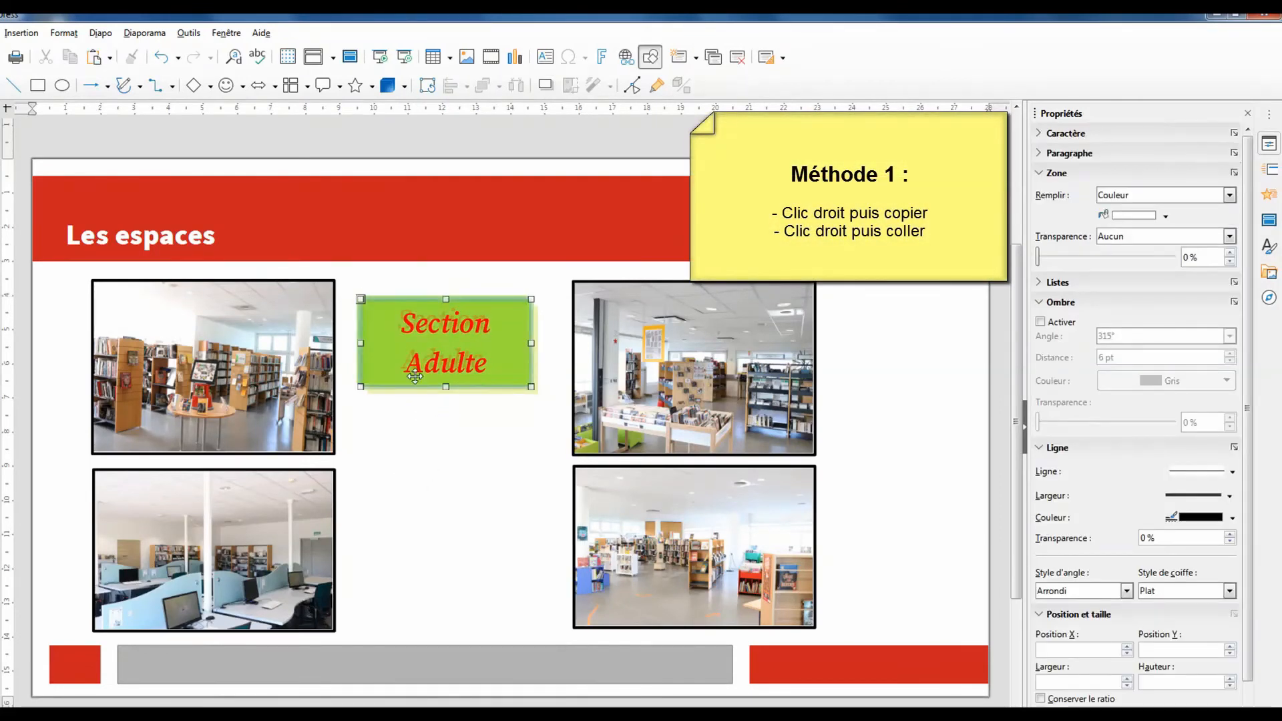
left_click_drag(393, 372, 388, 575)
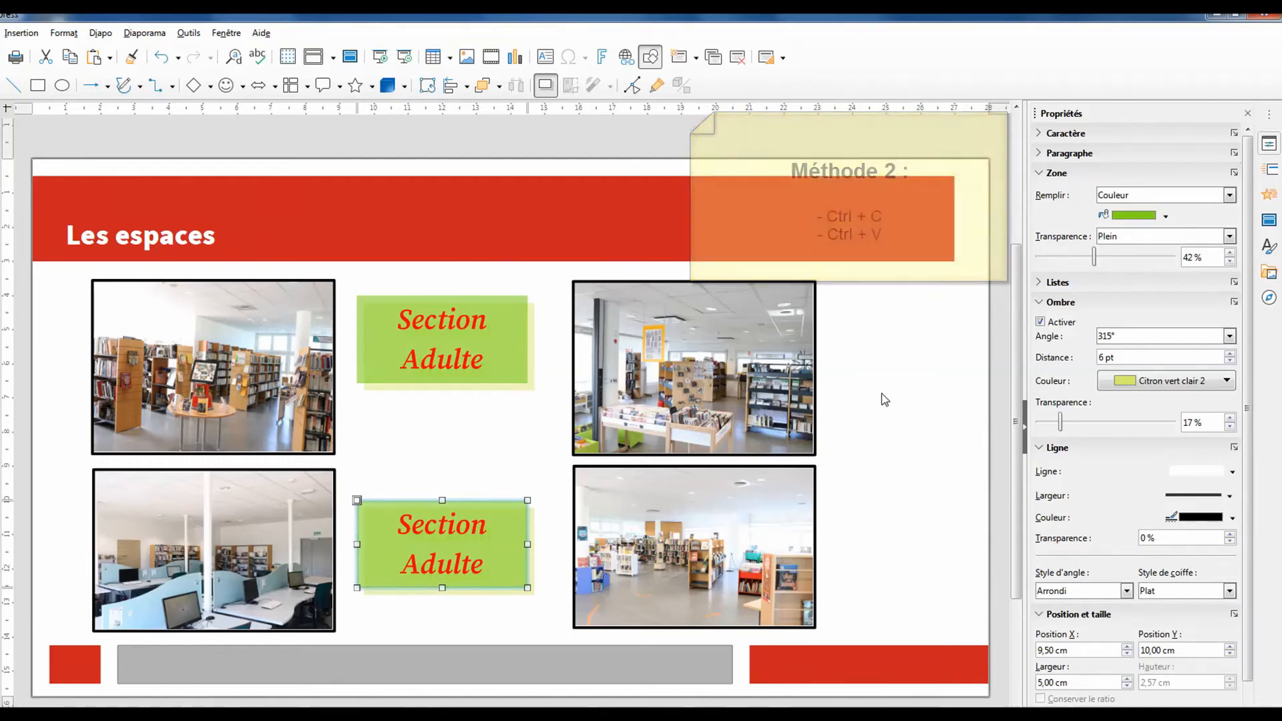
- Paste two more copies of the "Section Adulte" box and place one beside each of the slide's two right-hand photos
key("ctrl+v")
left_click_drag(500, 569, 945, 375)
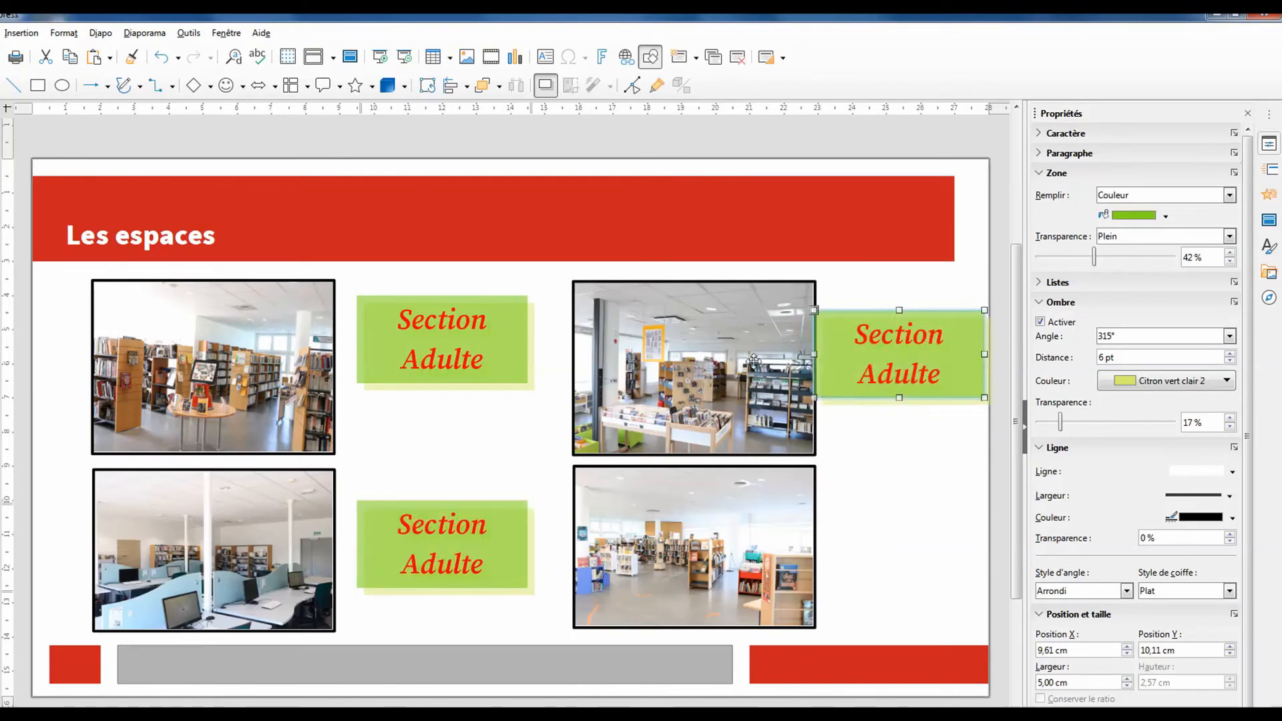
left_click(500, 570)
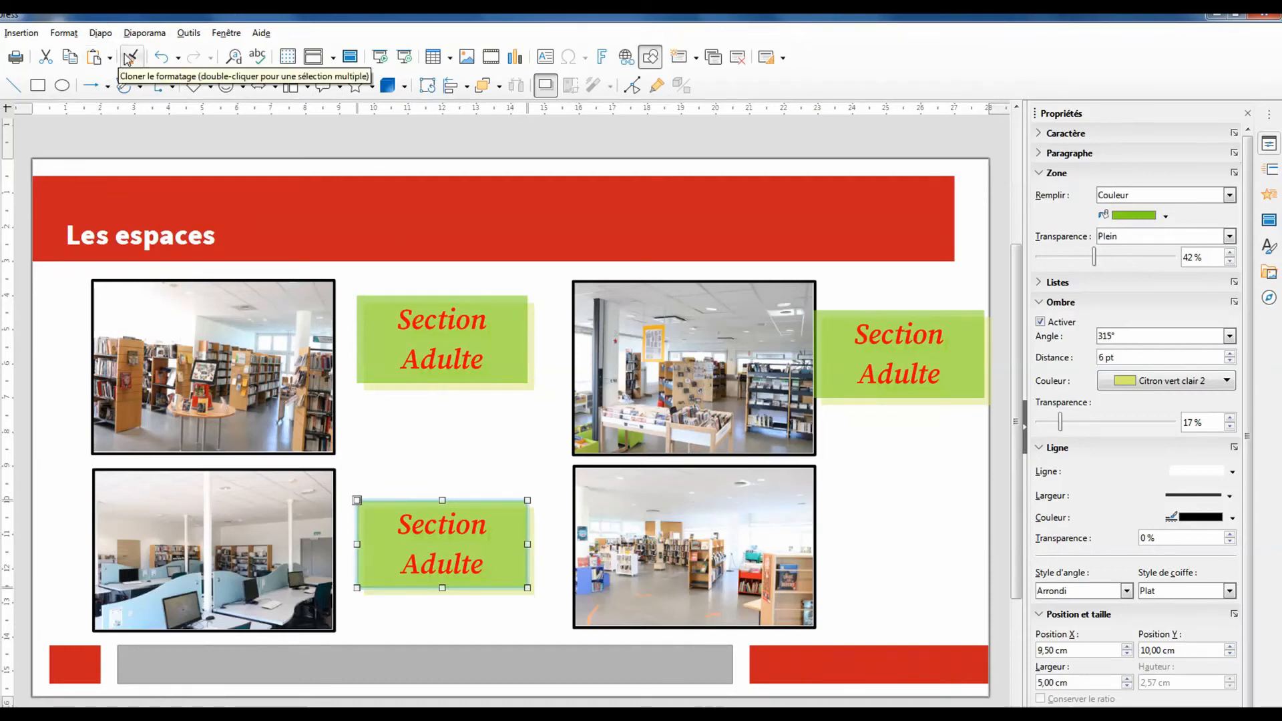
left_click(75, 63)
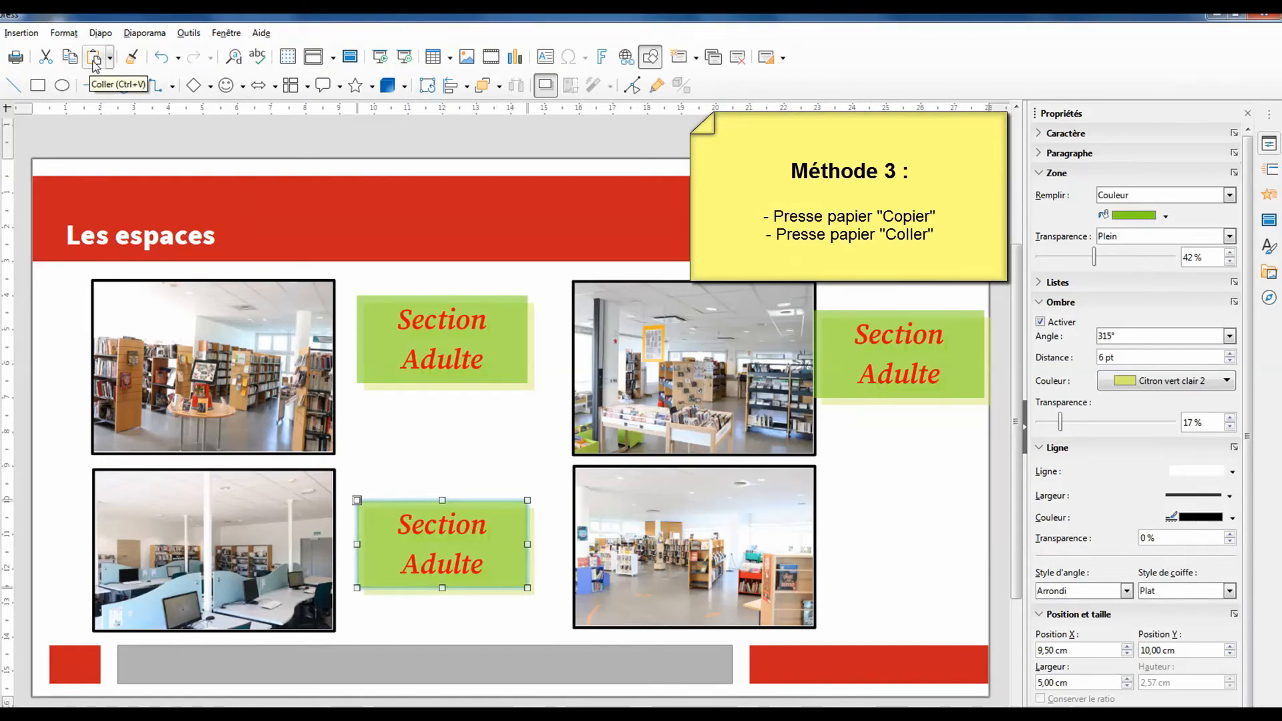
left_click(95, 63)
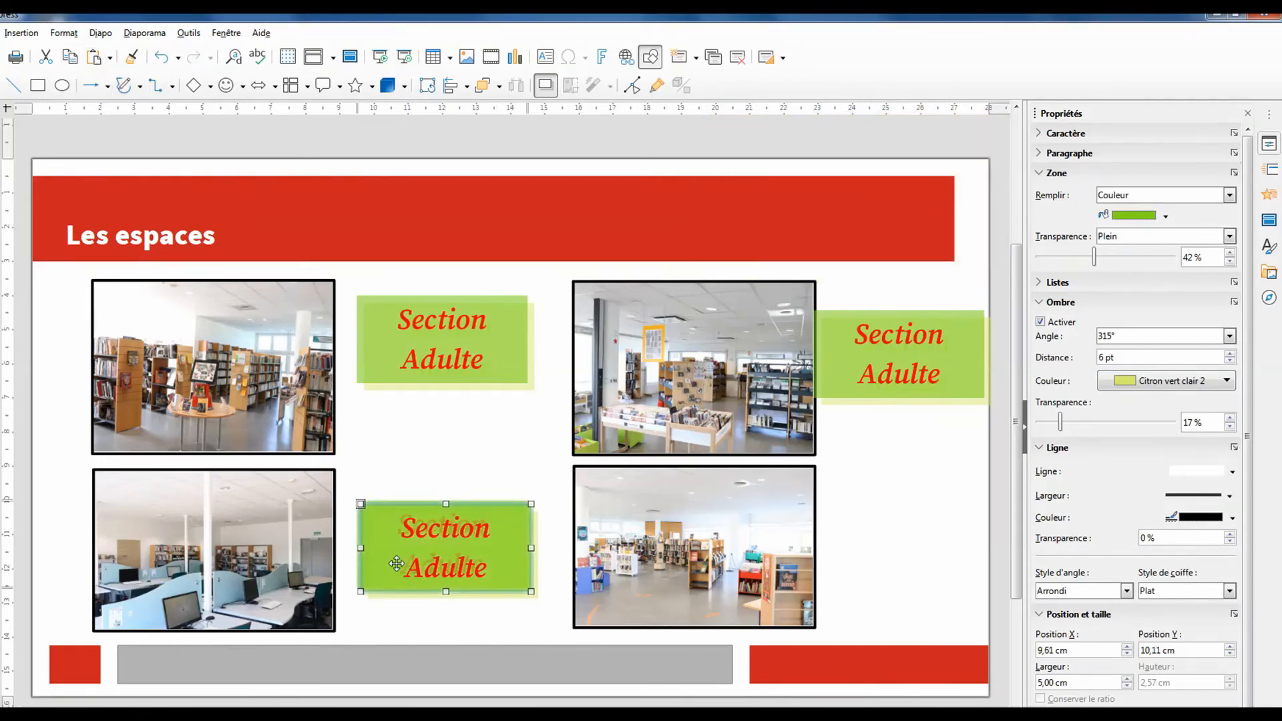
left_click_drag(394, 563, 875, 554)
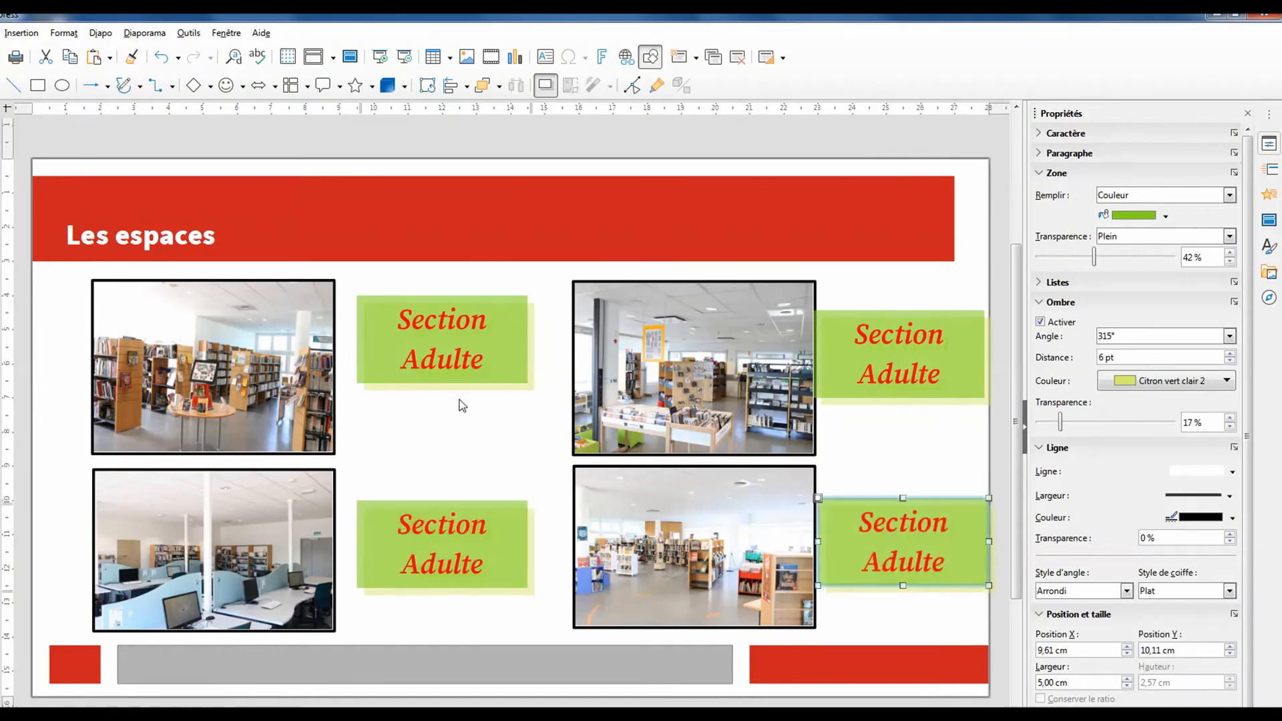
- Nudge the original text box beside the upper-left photo left and down to X 9,20 cm and Y 4,70 cm
left_click(446, 380)
key("Left")
key("Left")
key("Left")
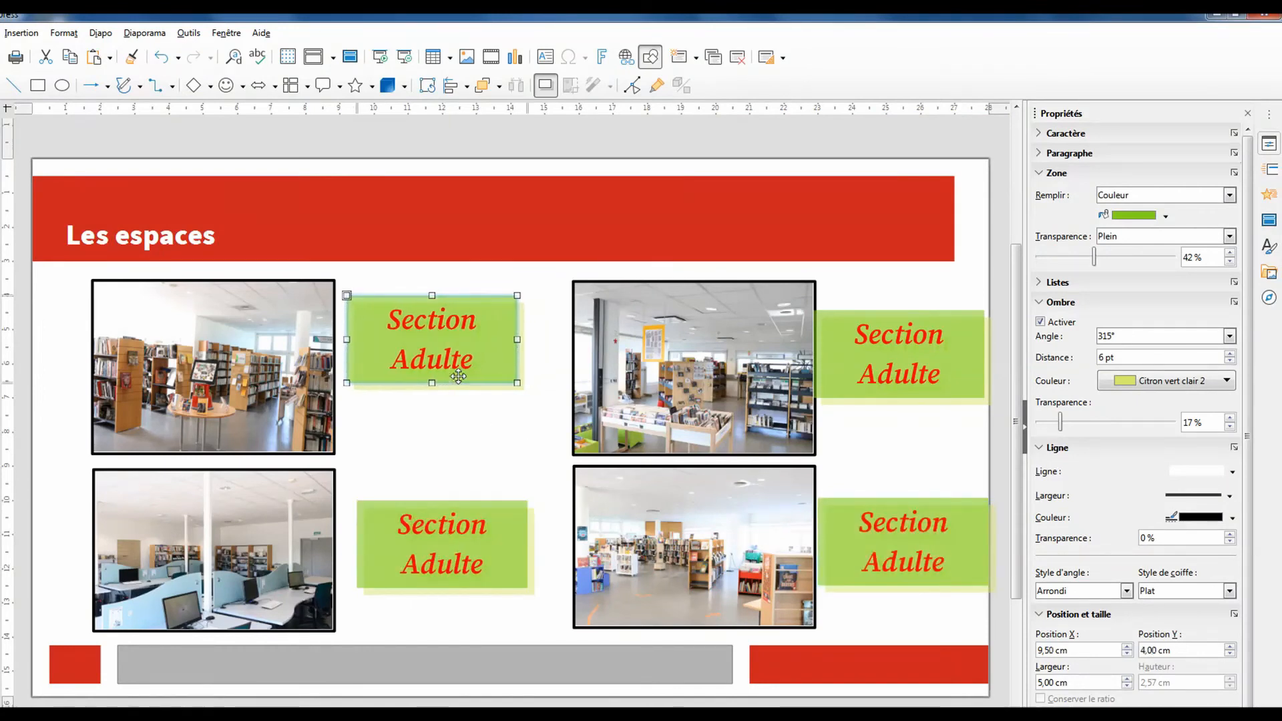
key("Down")
key("Down")
key("Down")
key("Down")
key("Down")
key("Down")
key("Down")
key("Down")
key("Down")
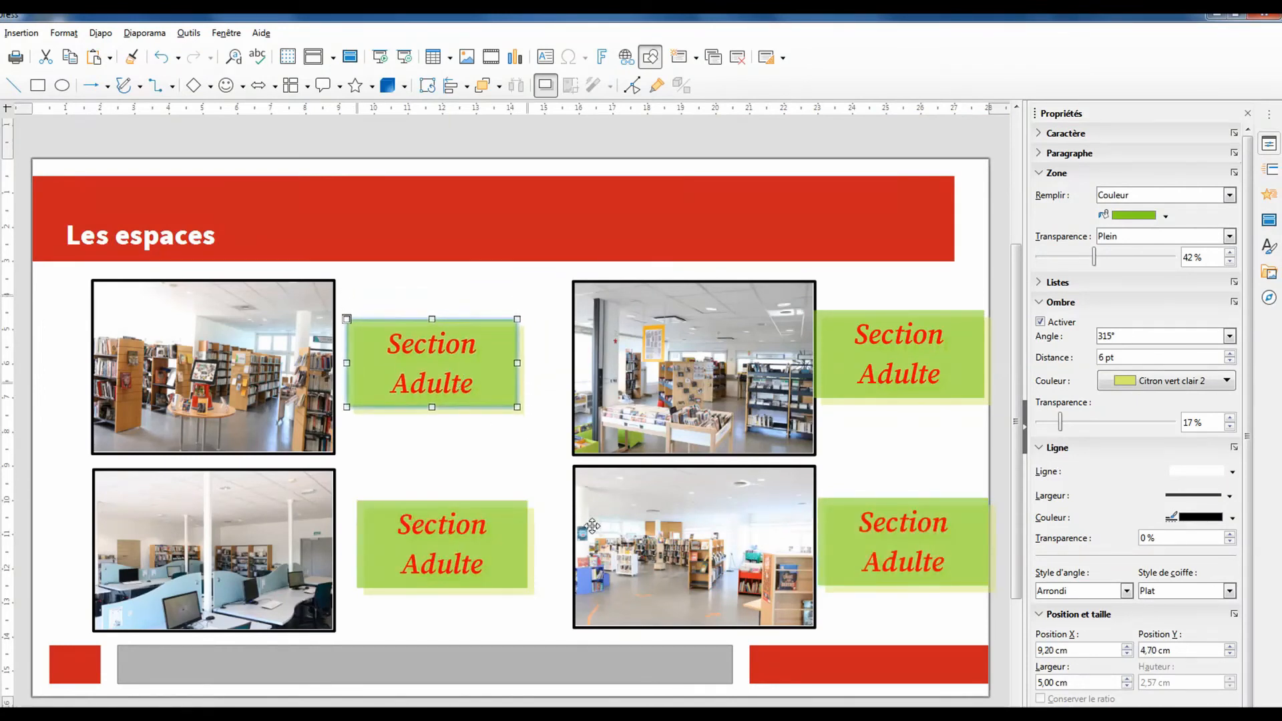
- Nudge the text box beside the lower-left photo to X 9,10 cm and Y 10,10 cm
left_click(522, 566)
key("Left")
key("Left")
key("Left")
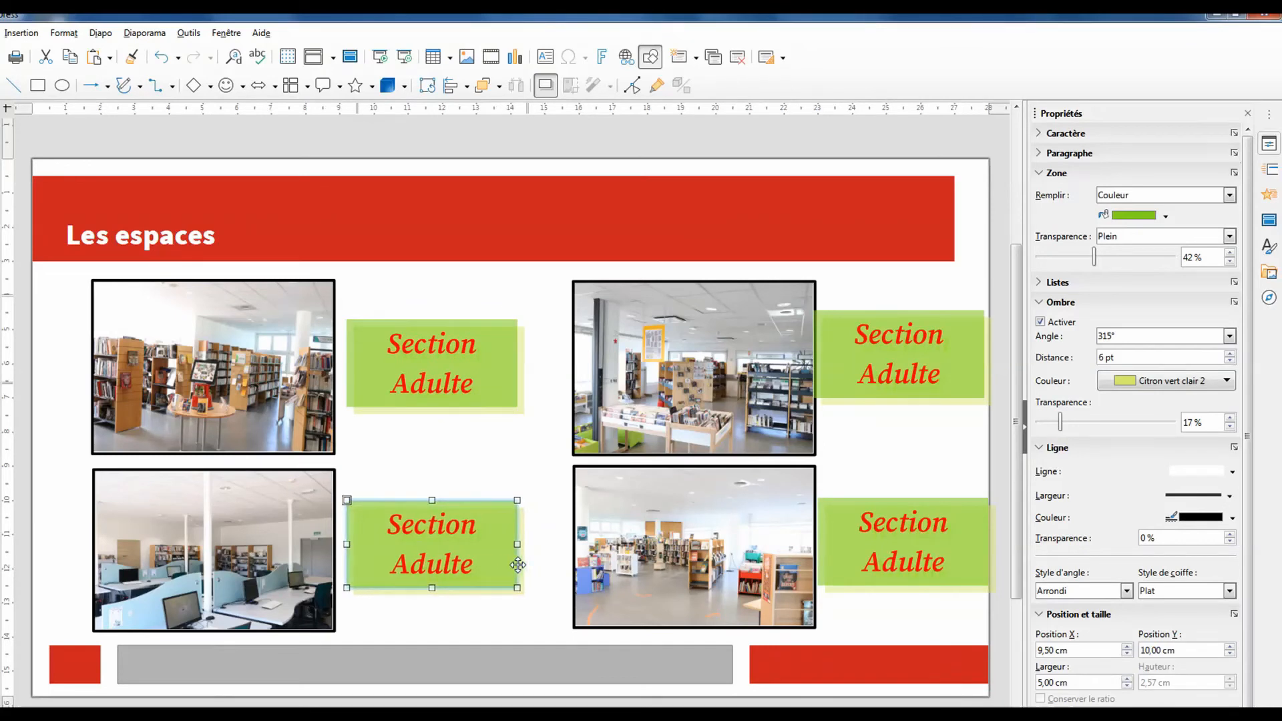
key("Left")
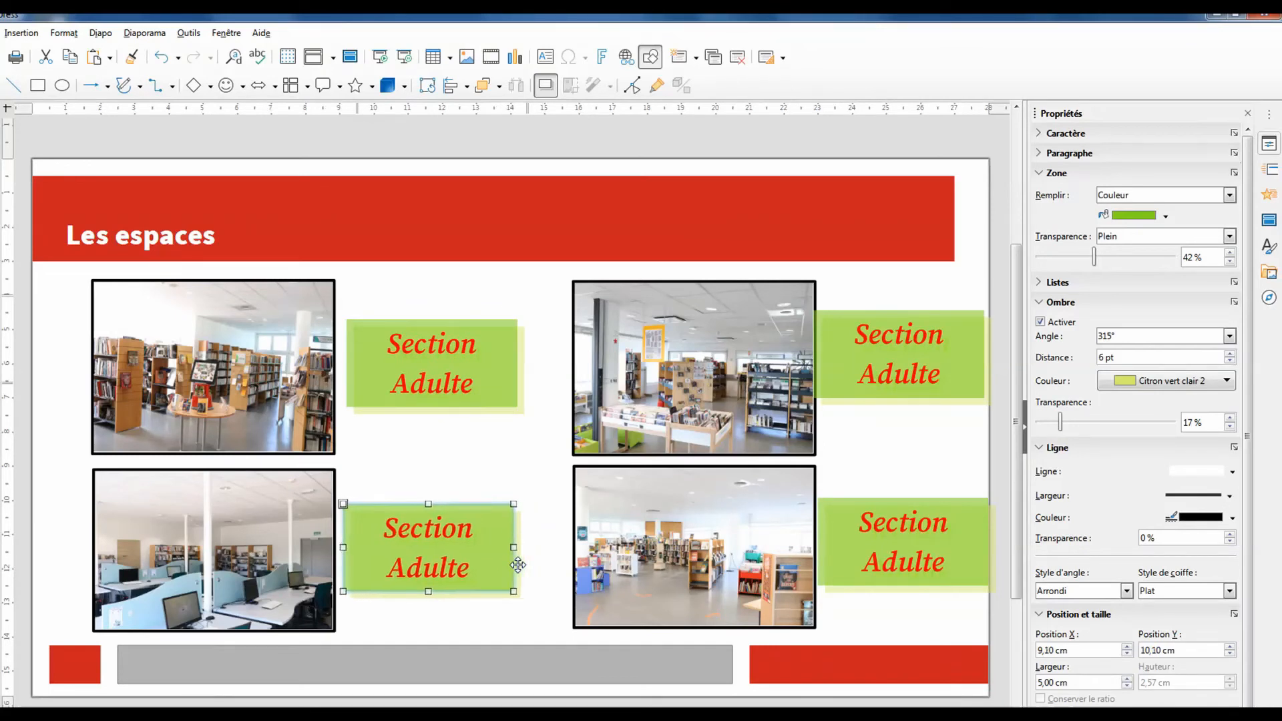
- Nudge the slide's upper-right photo left to X 15,48 cm, away from its text box
left_click(720, 403)
key("Left")
key("Left")
key("Left")
key("Left")
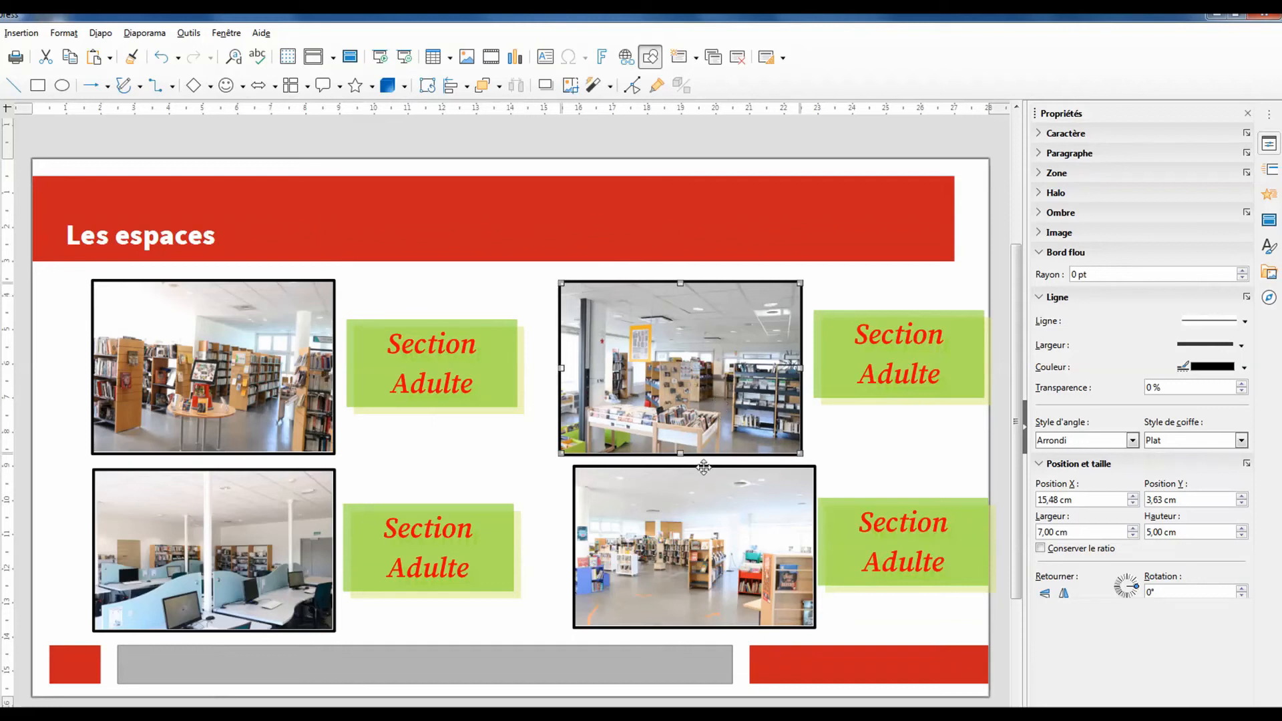
- Nudge the slide's lower-right photo left until it lines up with the photo above it
left_click(675, 546)
key("Left")
key("Left")
key("Left")
key("Left")
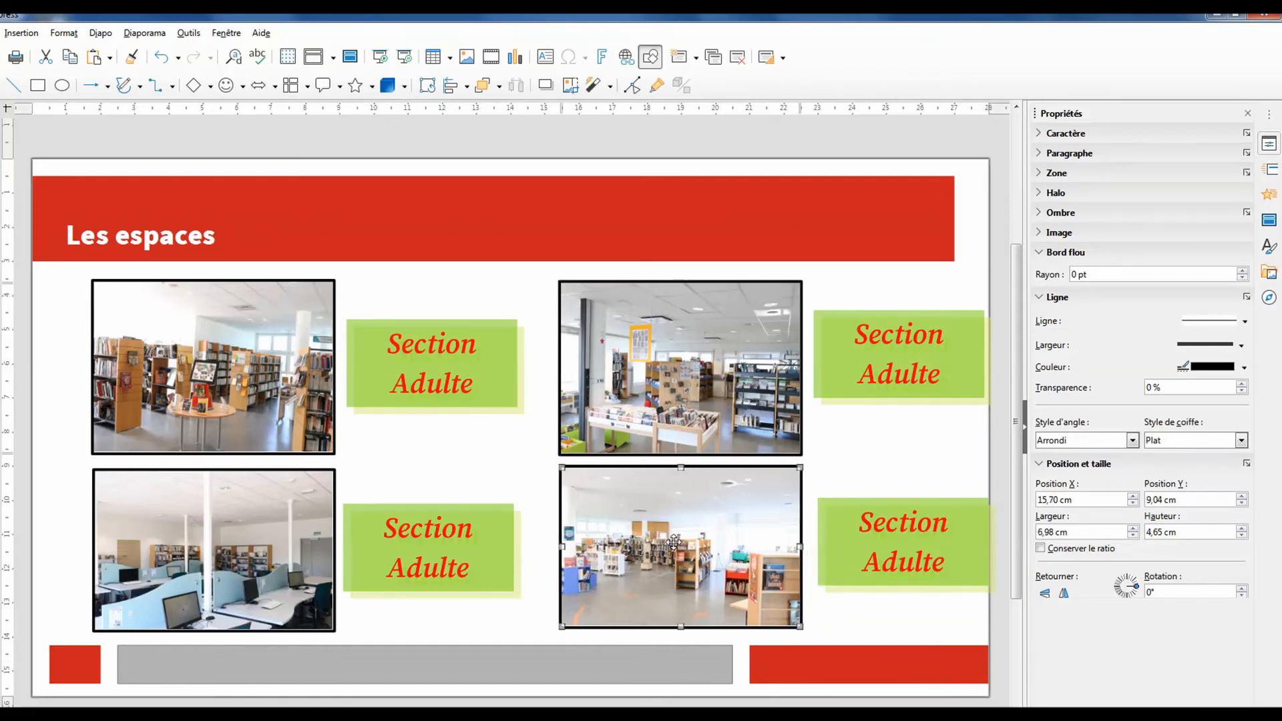